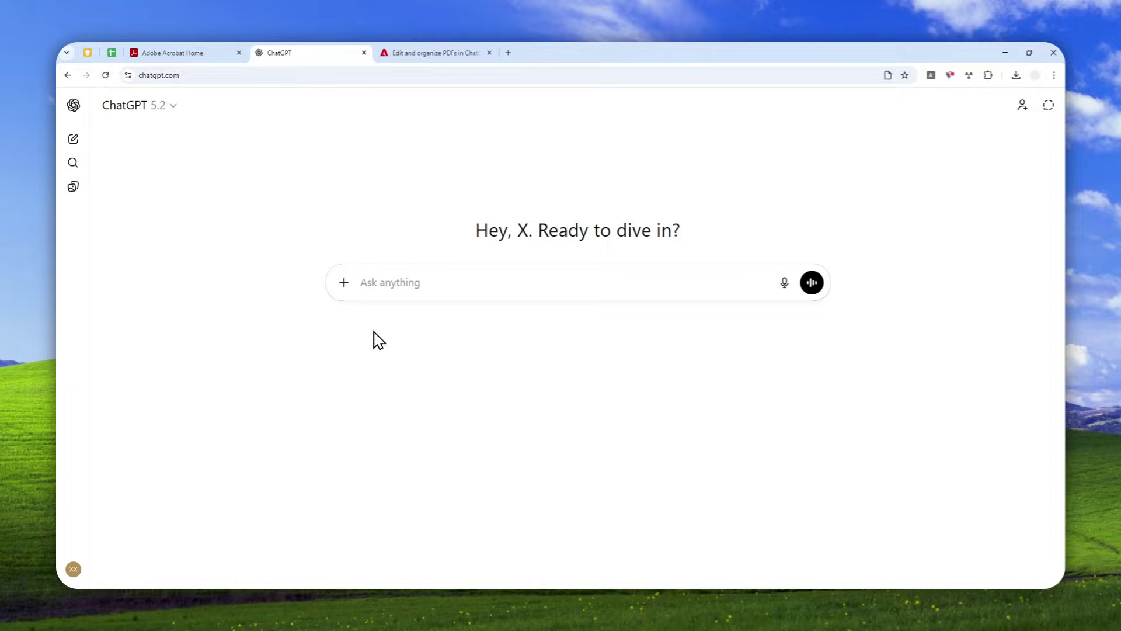
- Connect the Adobe Acrobat app from Settings > Apps & Connectors, continuing without an Adobe account
left_click(381, 291)
left_click(73, 568)
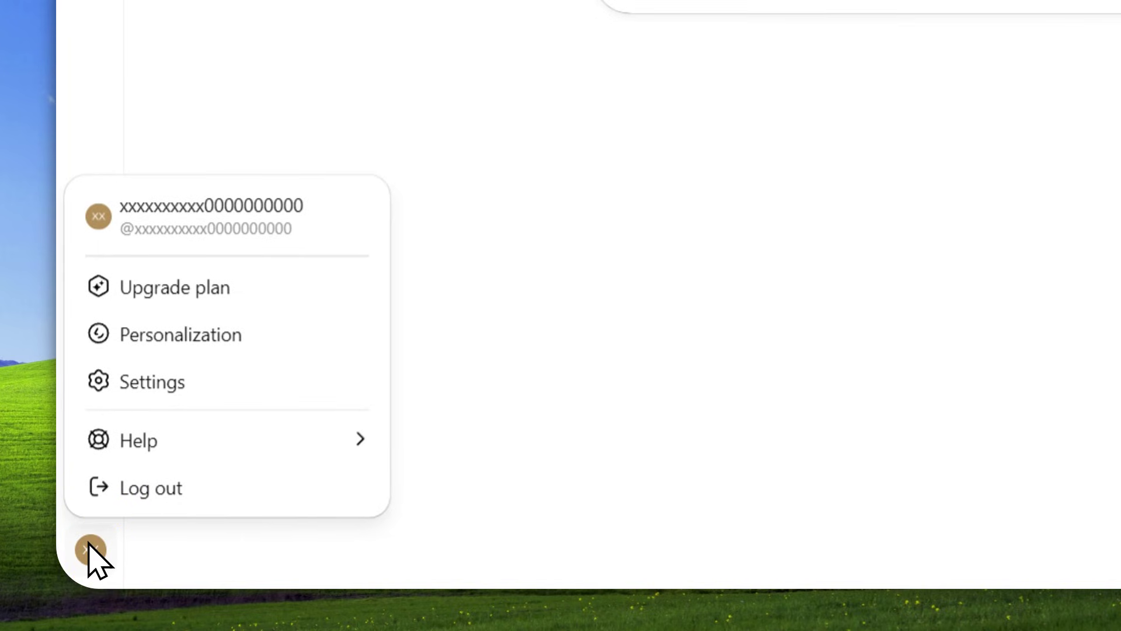
left_click(195, 382)
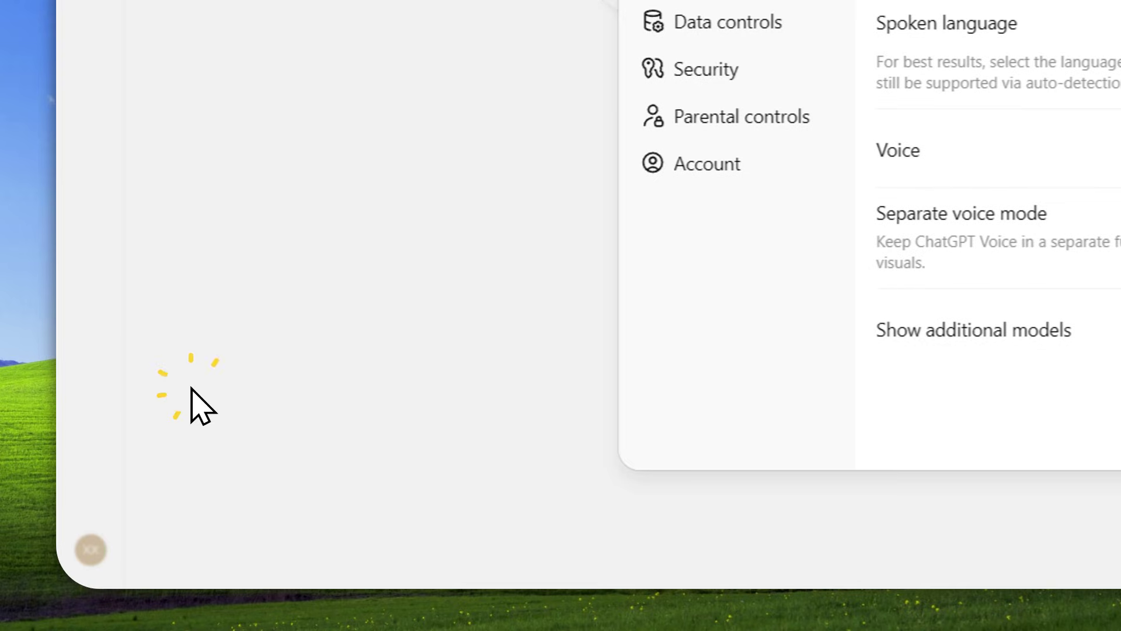
left_click(476, 218)
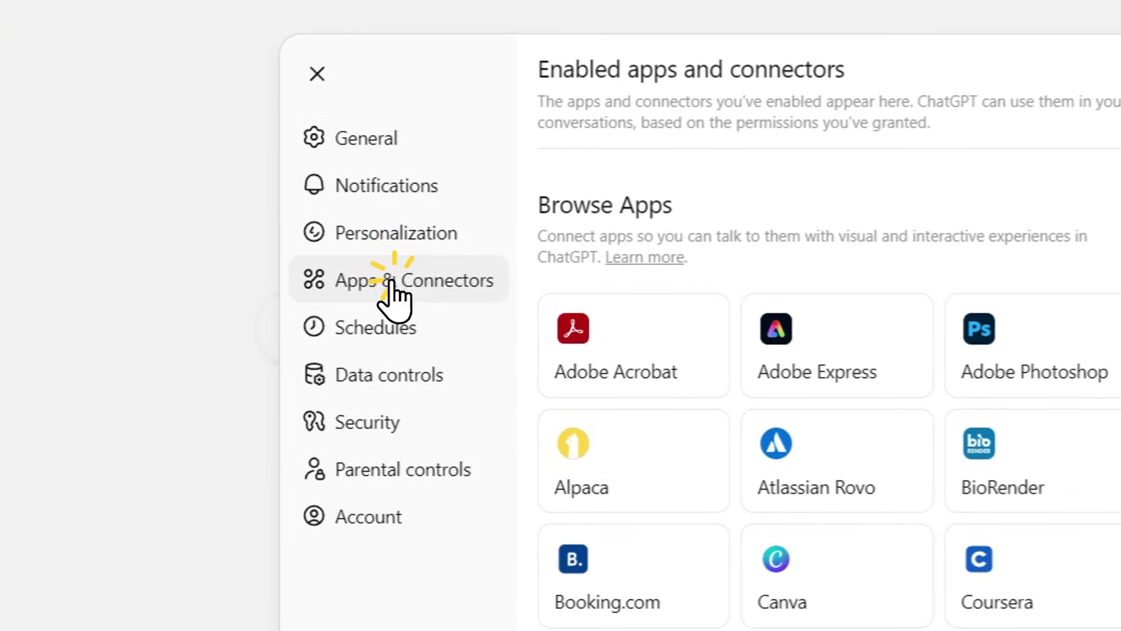
left_click(621, 350)
left_click(1085, 161)
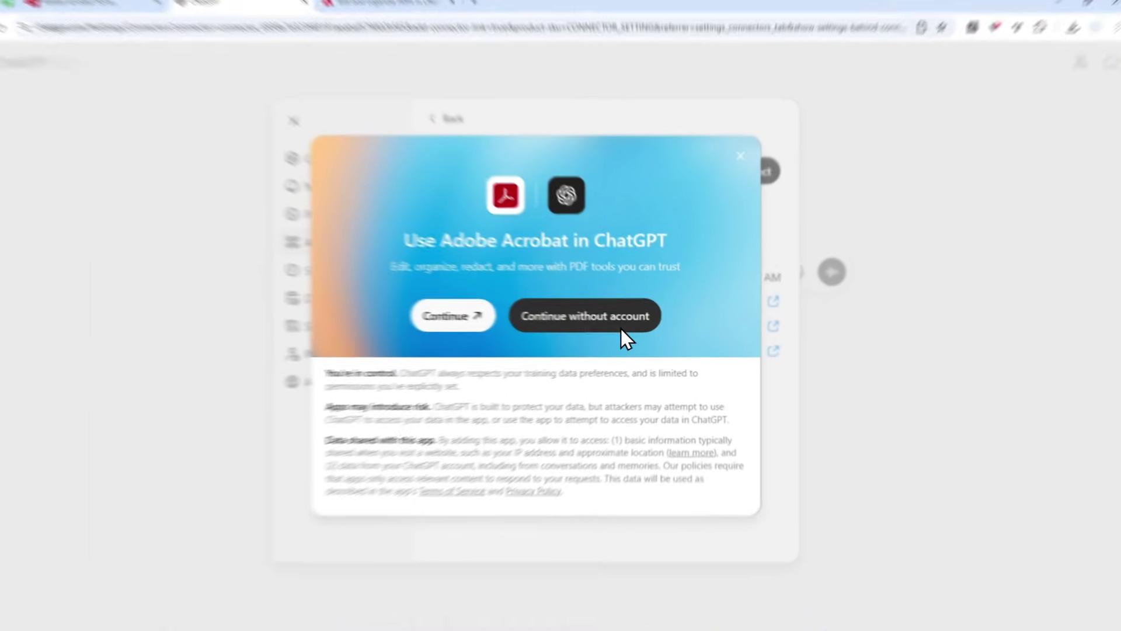
left_click(624, 321)
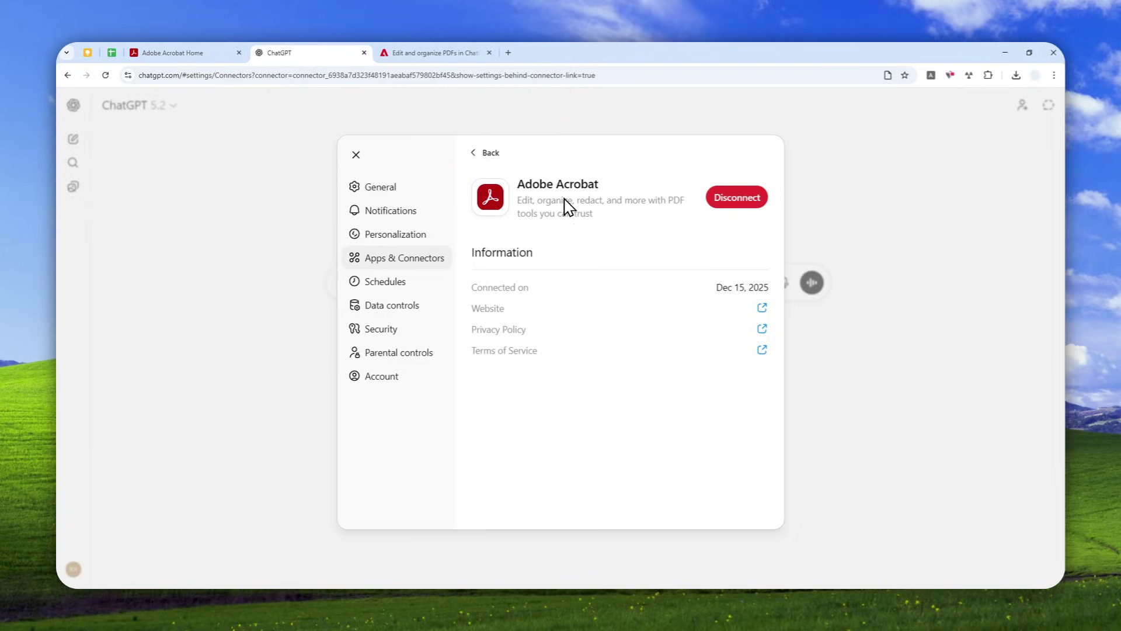
- Type 'Adobe Acrobat' in a new message and attach the Adobe Acrobat tool from + > More
left_click(355, 154)
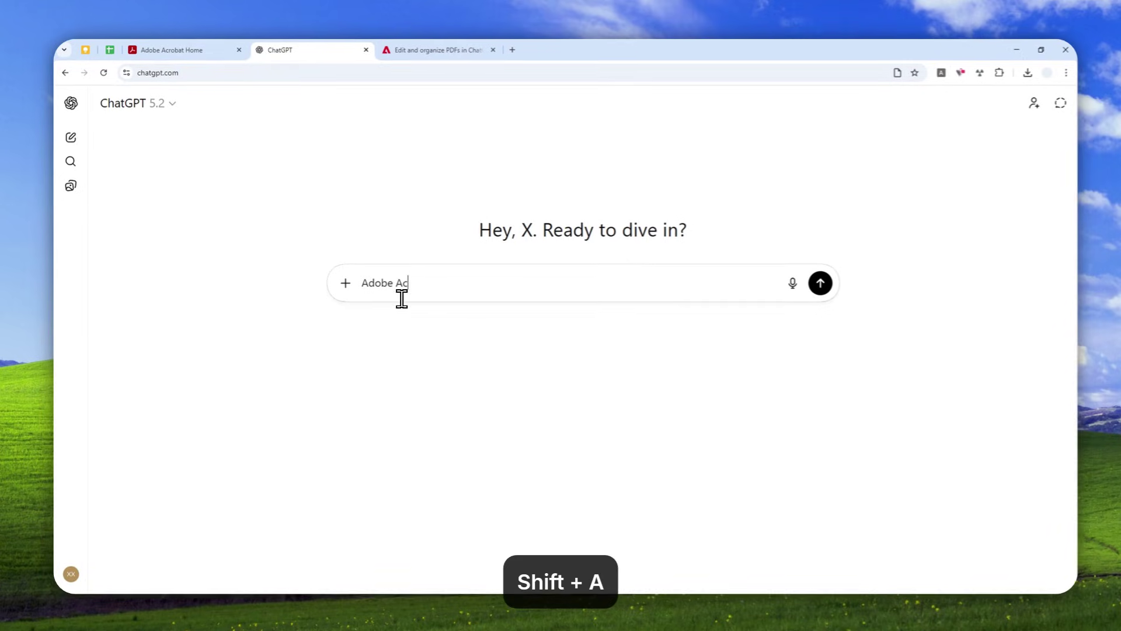
type("robat")
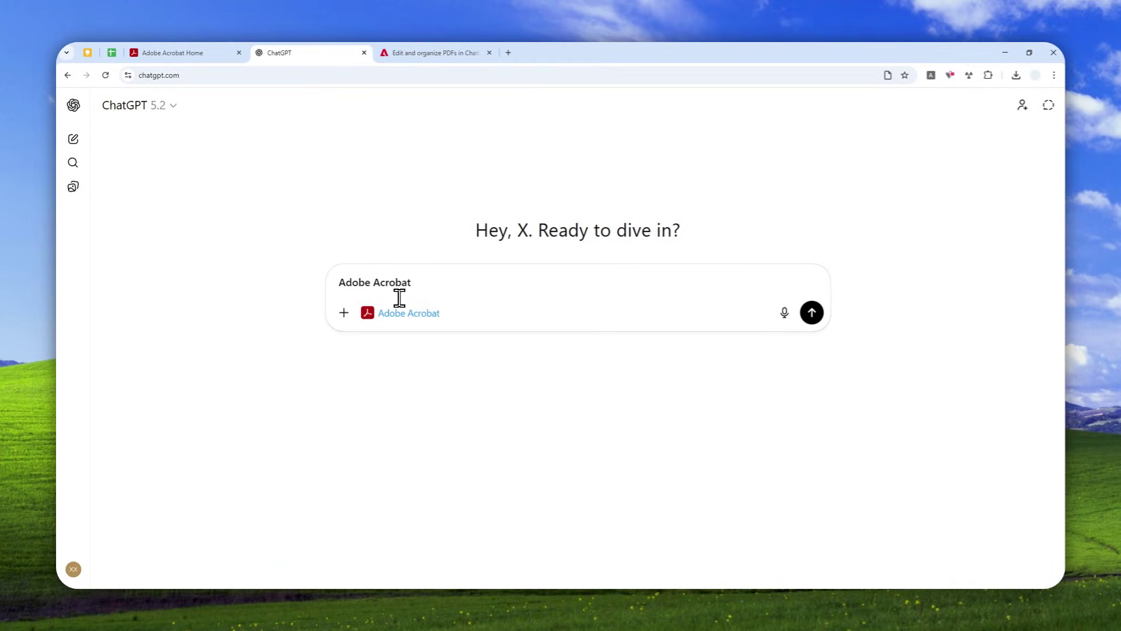
mouse_move(383, 316)
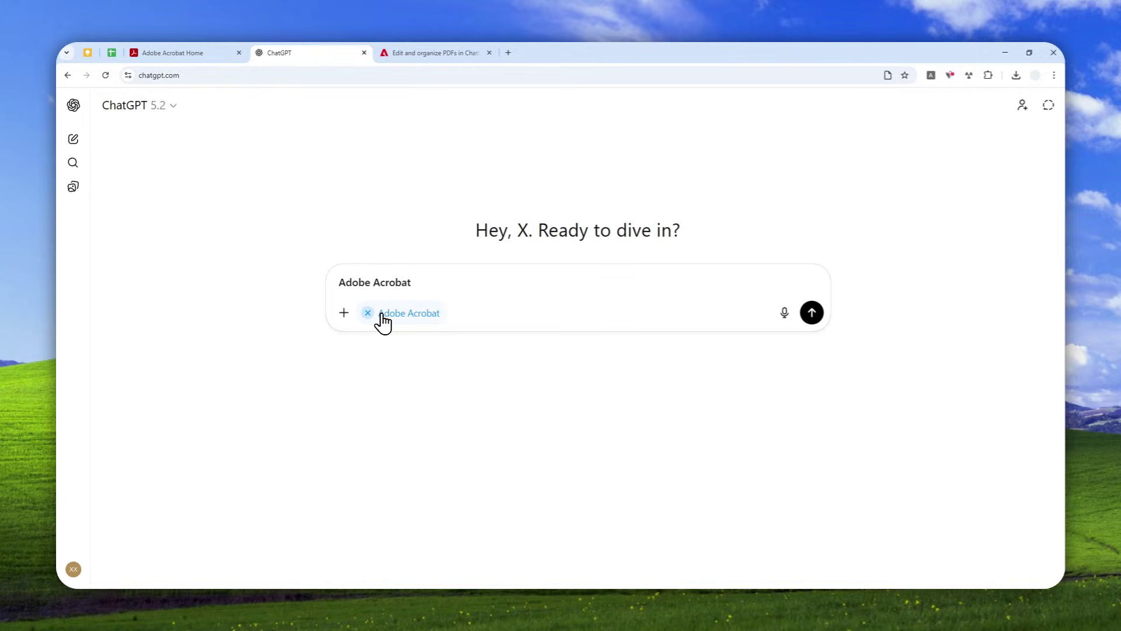
left_click(343, 312)
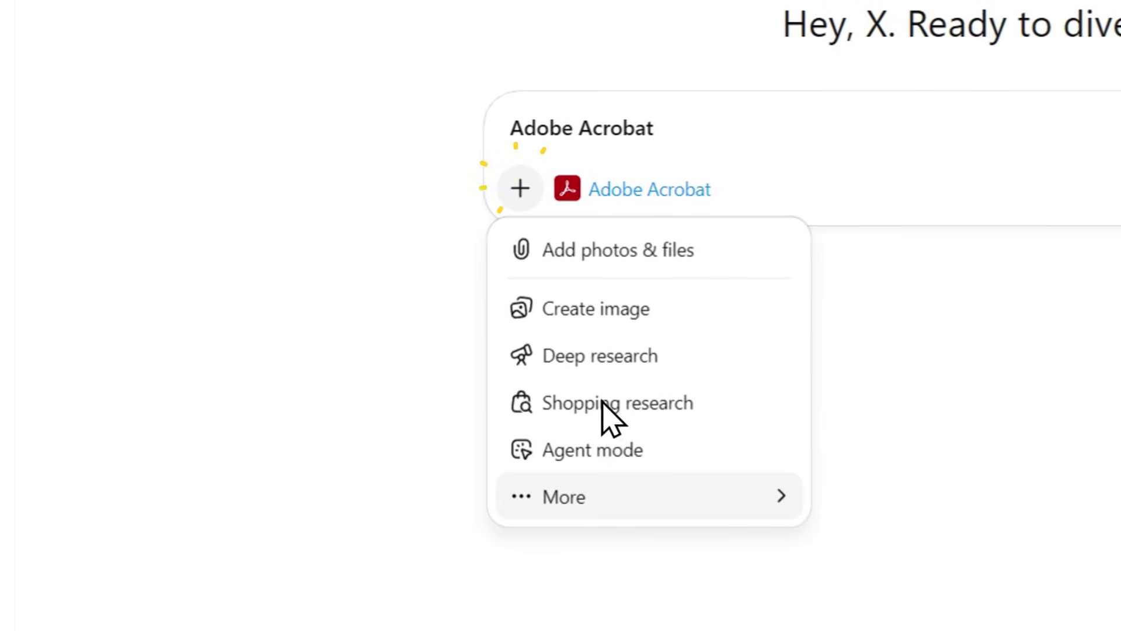
mouse_move(614, 503)
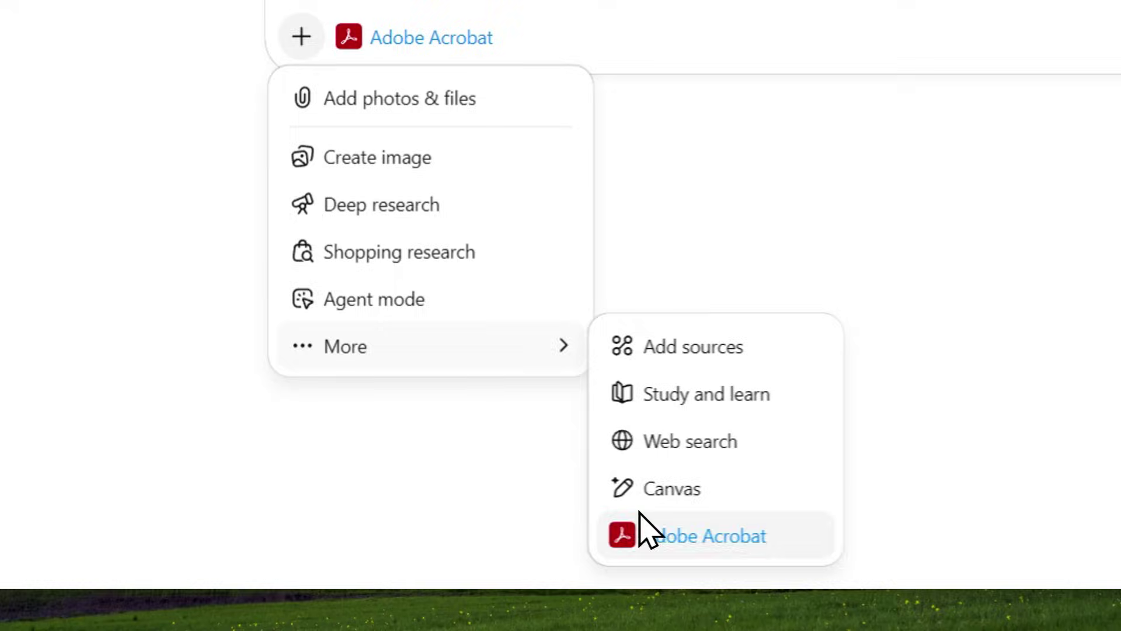
left_click(301, 36)
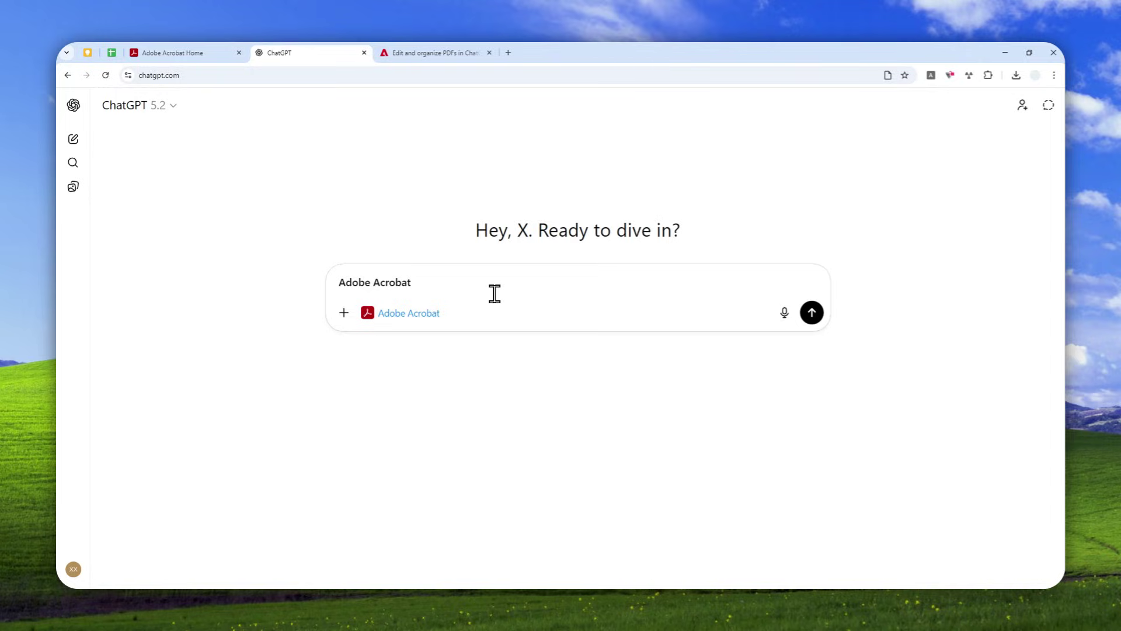
- Paste and send the request 'Please generate a document for a cover letter.'
type("Please generate a document for a cover letter.")
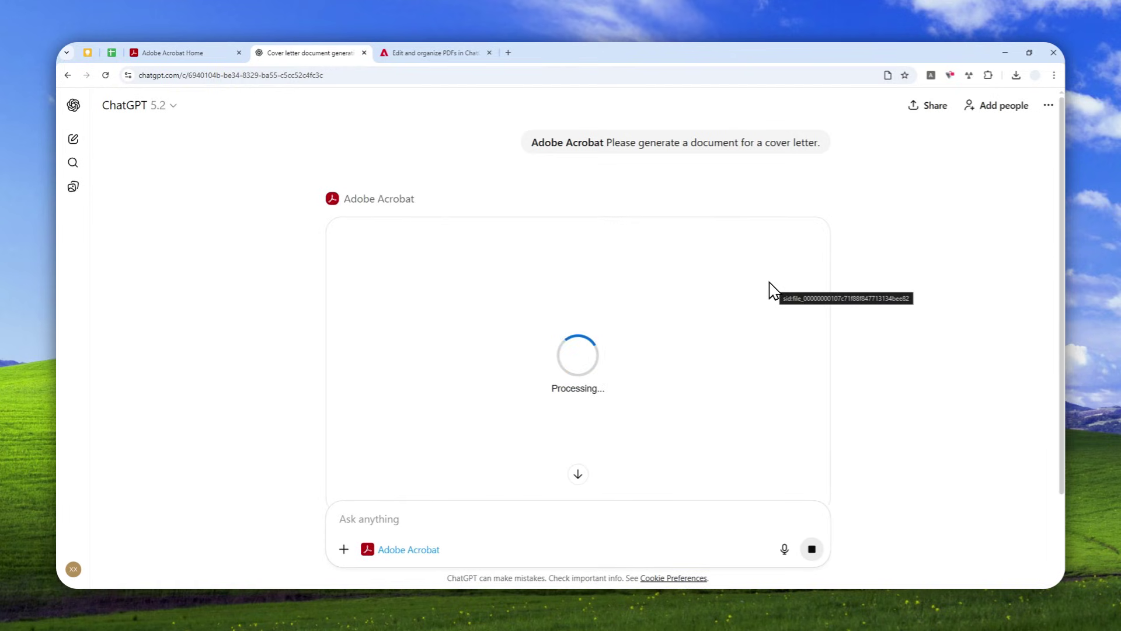
left_click(349, 207)
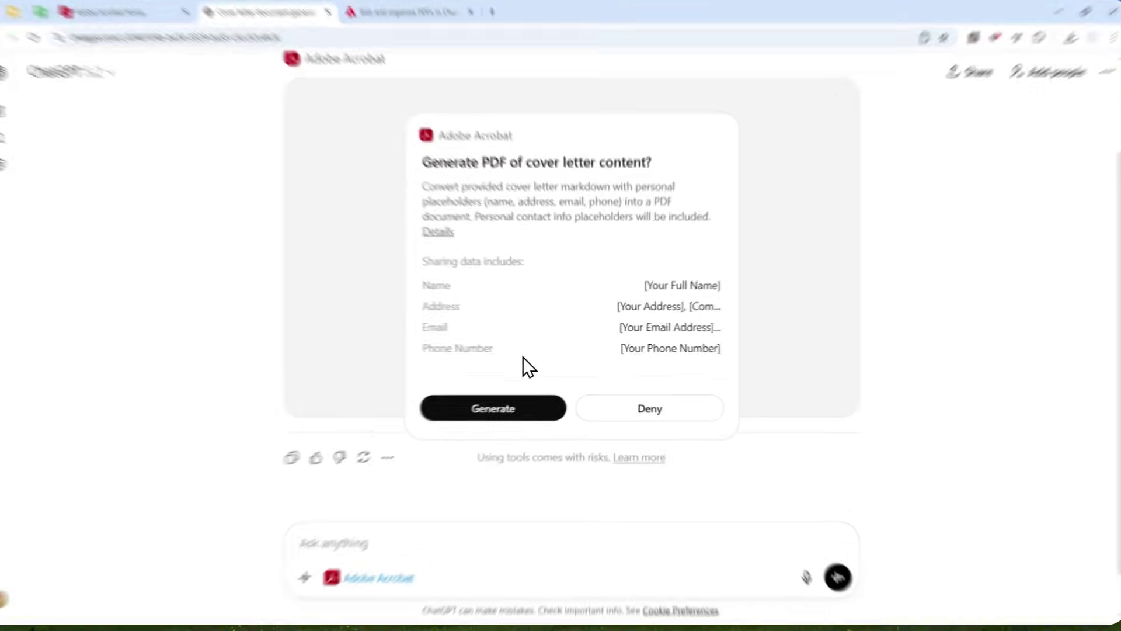
- Approve generating the cover letter PDF and confirm connecting Adobe Acrobat to ChatGPT
left_click(508, 401)
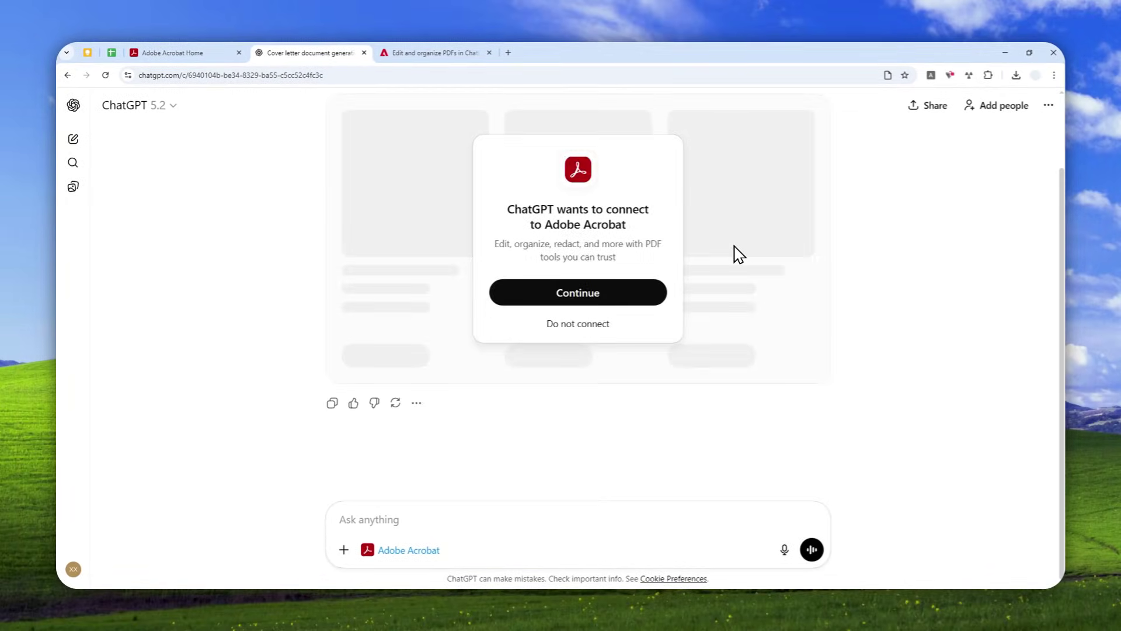
scroll(743, 237, "up", 2)
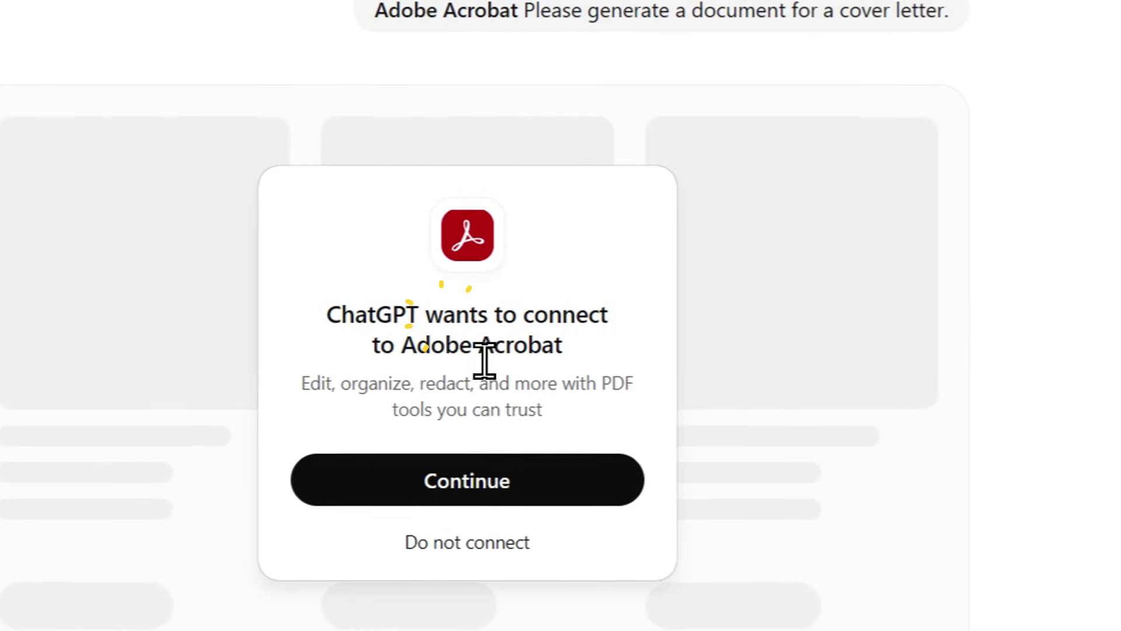
left_click(467, 480)
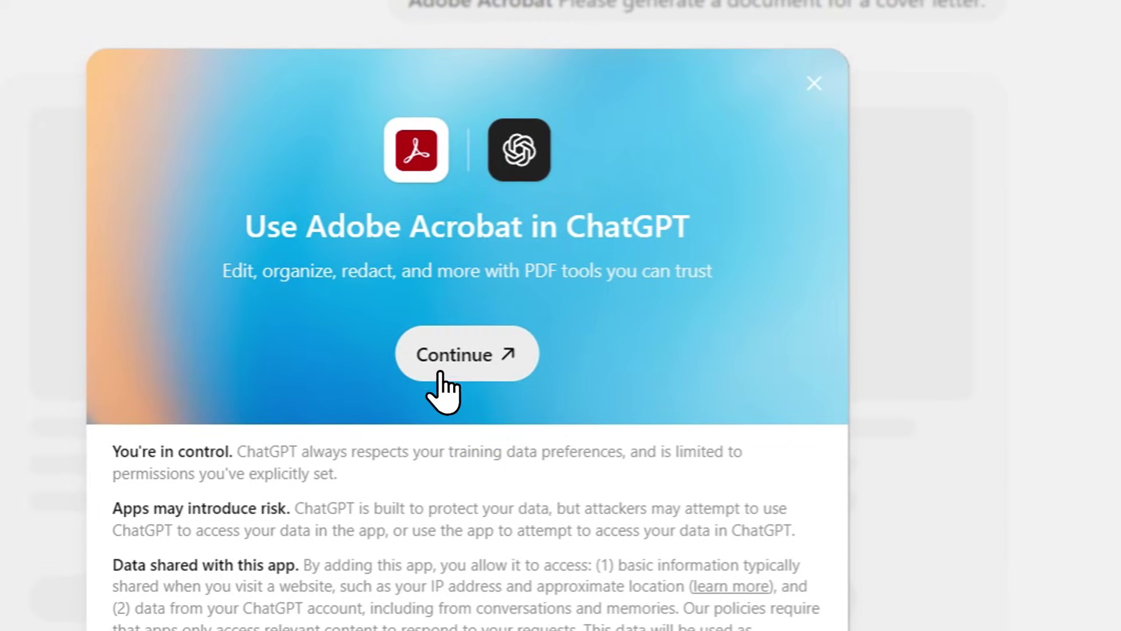
left_click(453, 351)
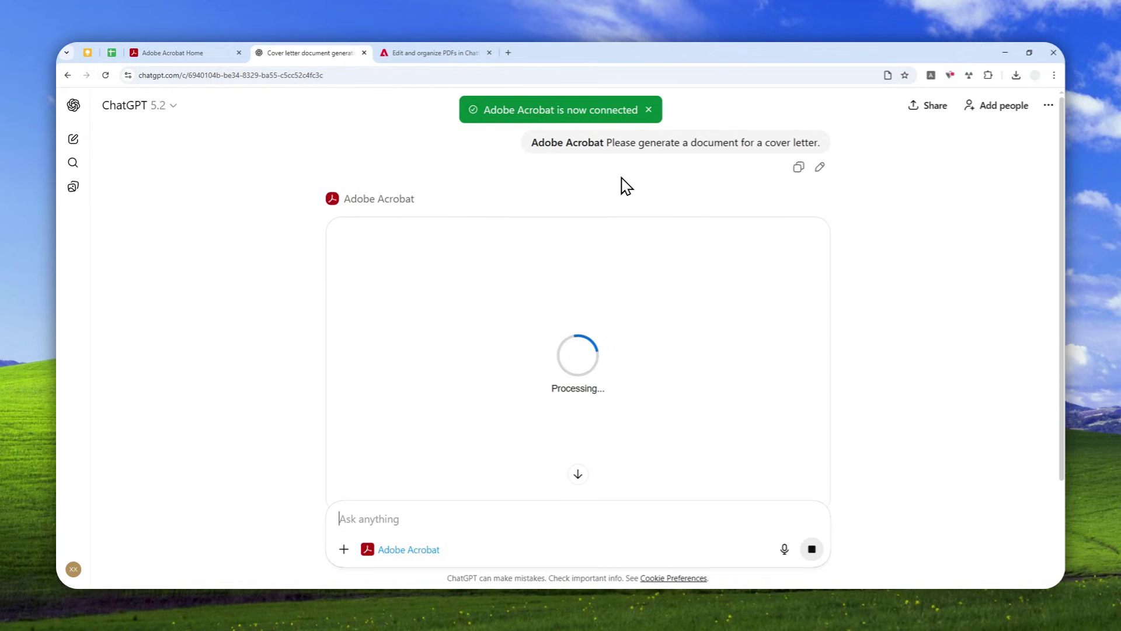
- Approve the cover letter generation again and expand the resulting PDF into the full Acrobat viewer
scroll(625, 192, "down", 1)
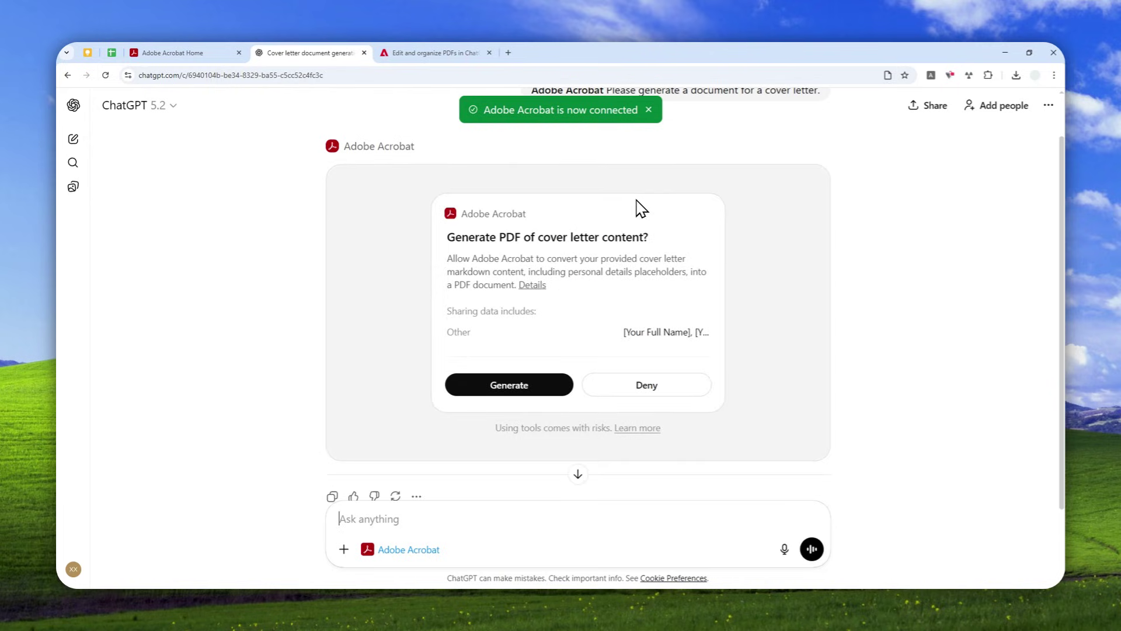
left_click(508, 391)
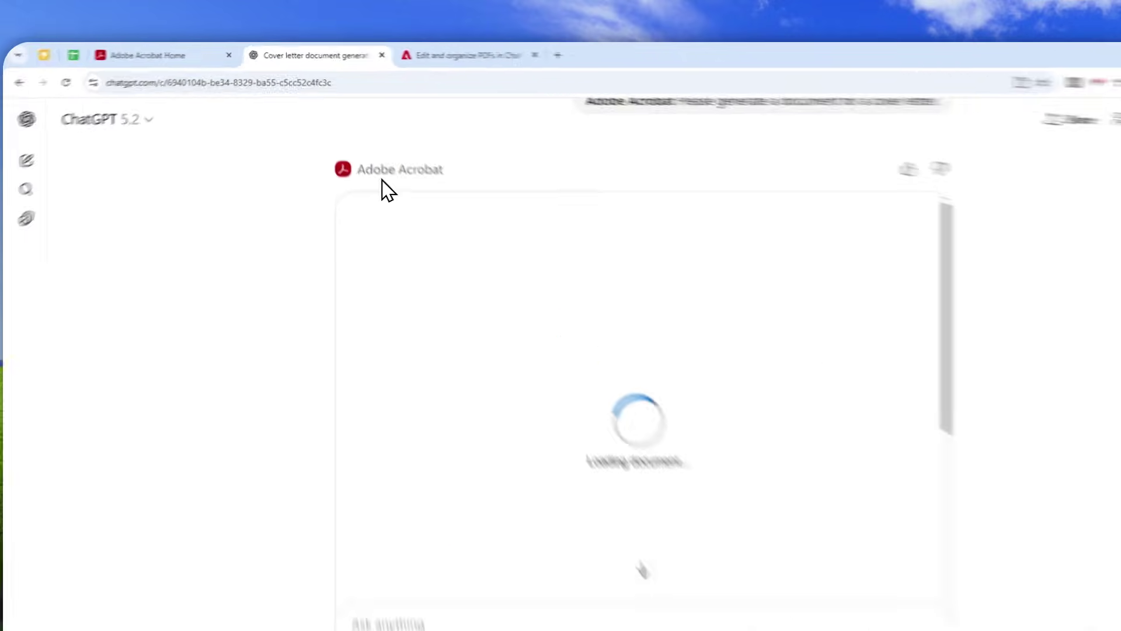
left_click(380, 176)
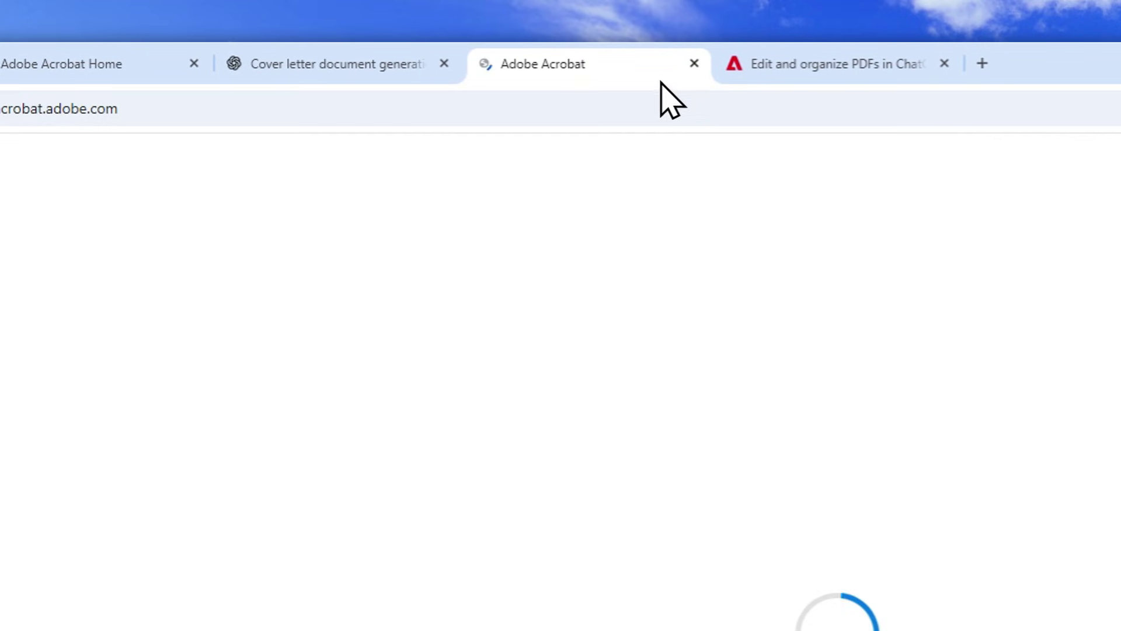
left_click(534, 55)
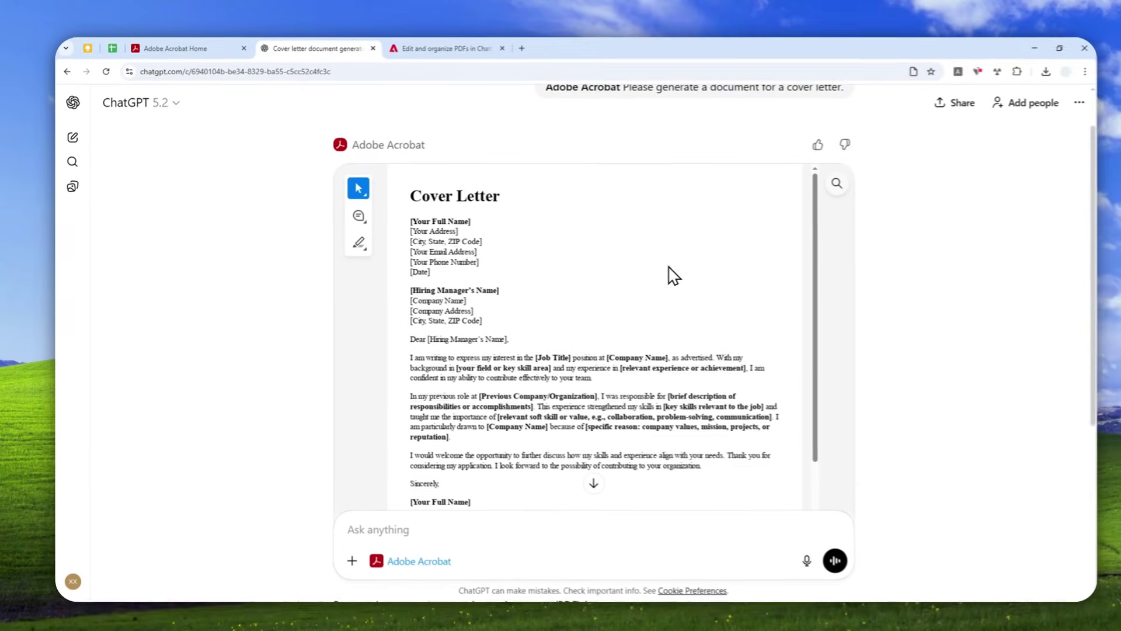
scroll(673, 275, "down", 3)
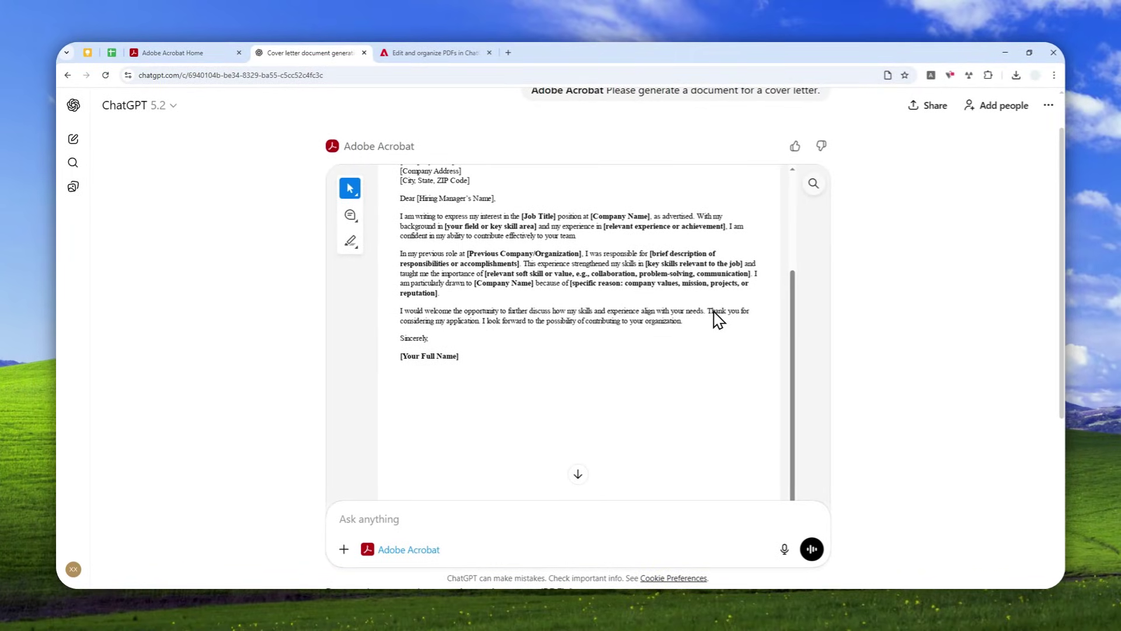
scroll(813, 257, "down", 2)
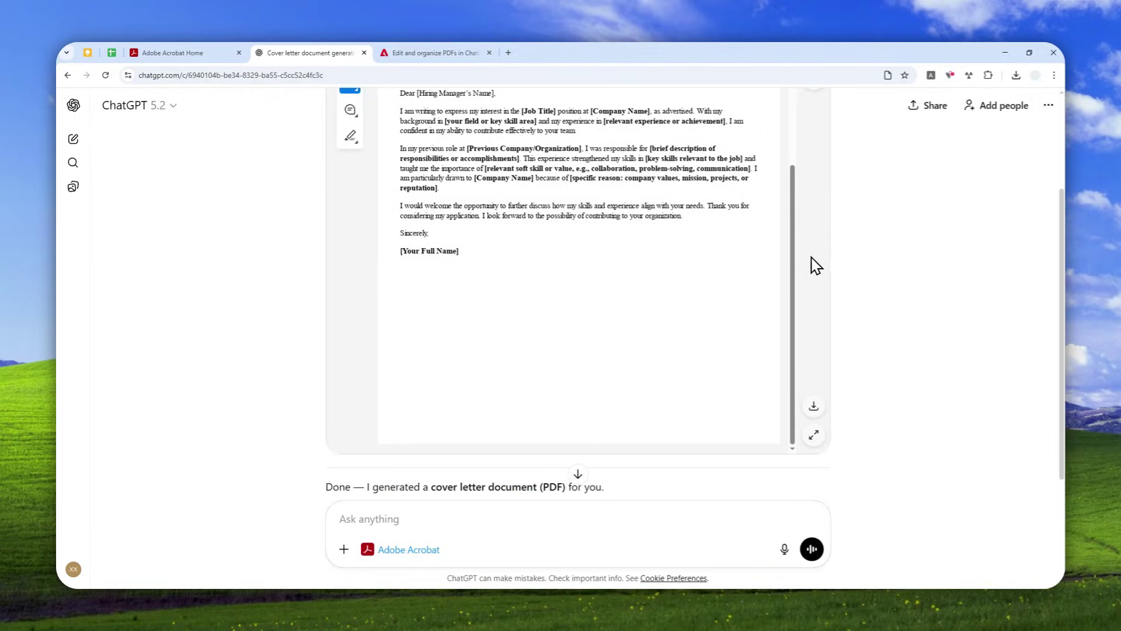
left_click(807, 409)
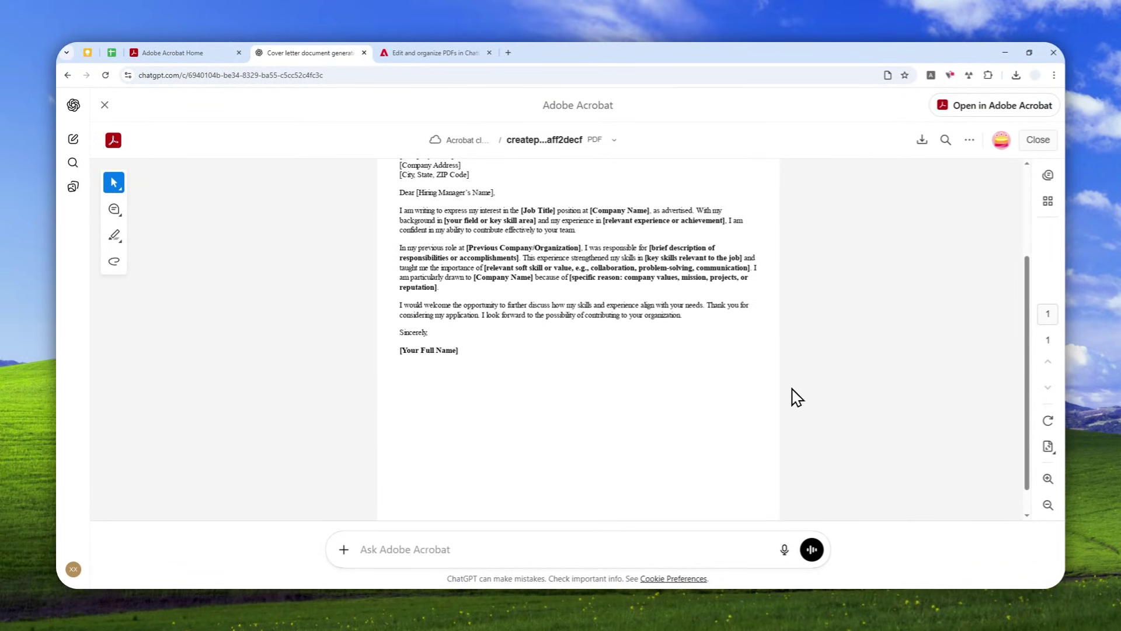
- Draw a freehand stroke on the cover letter using the commenting tools
scroll(610, 318, "up", 3)
left_click(114, 209)
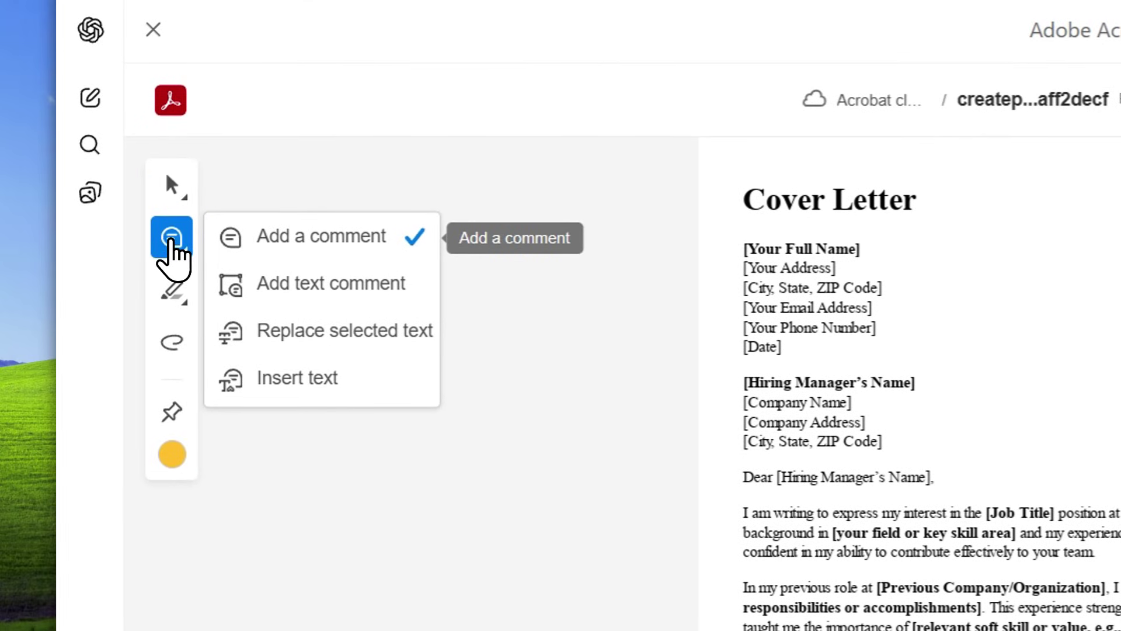
left_click(171, 342)
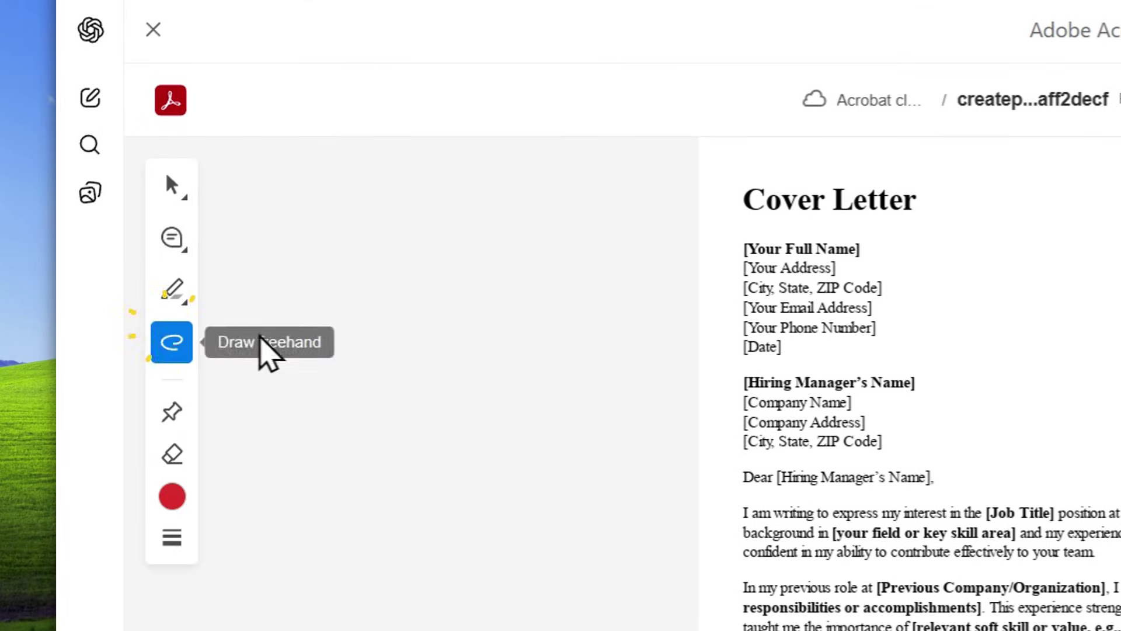
left_click_drag(868, 415, 1084, 596)
- Switch the markup to Underline, delete the pink scribble, and close the Acrobat editor
left_click(145, 199)
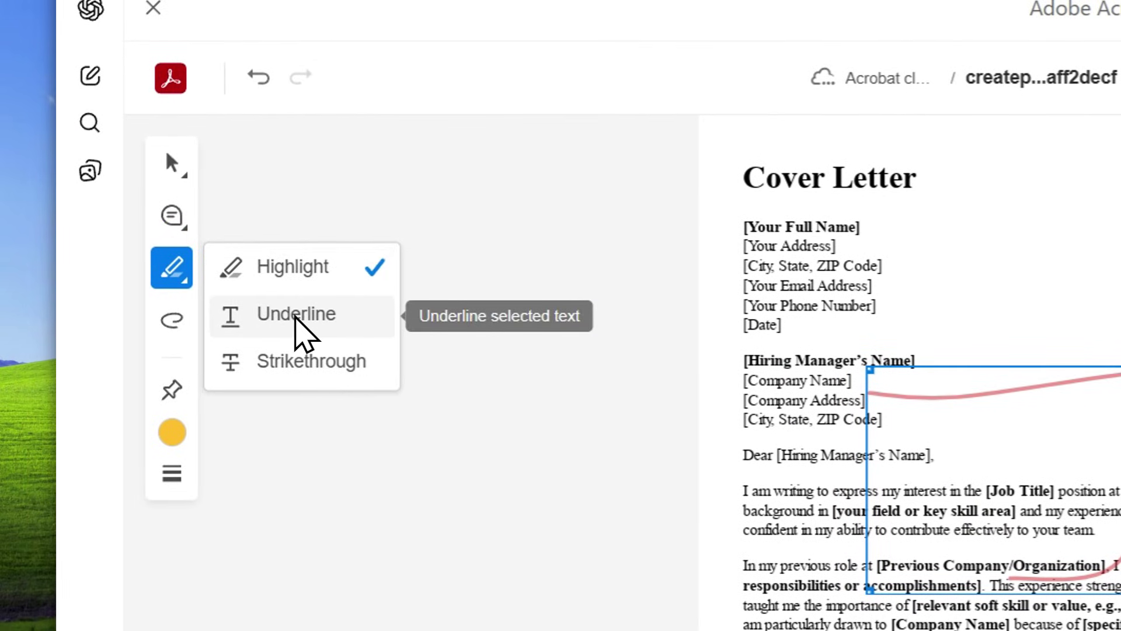
left_click(296, 316)
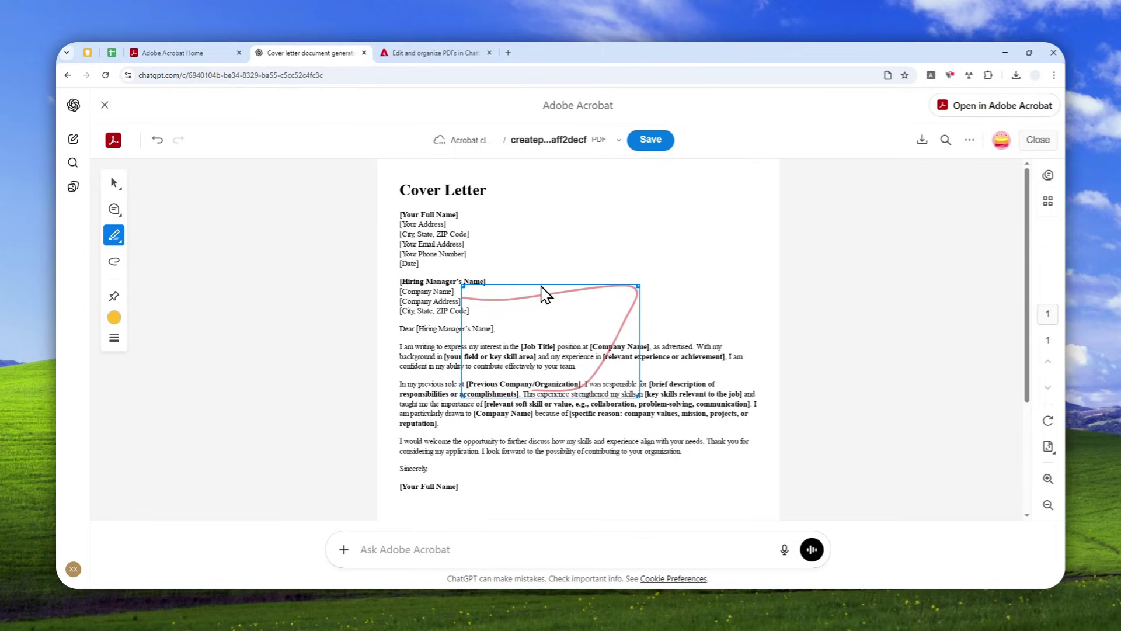
key("Delete")
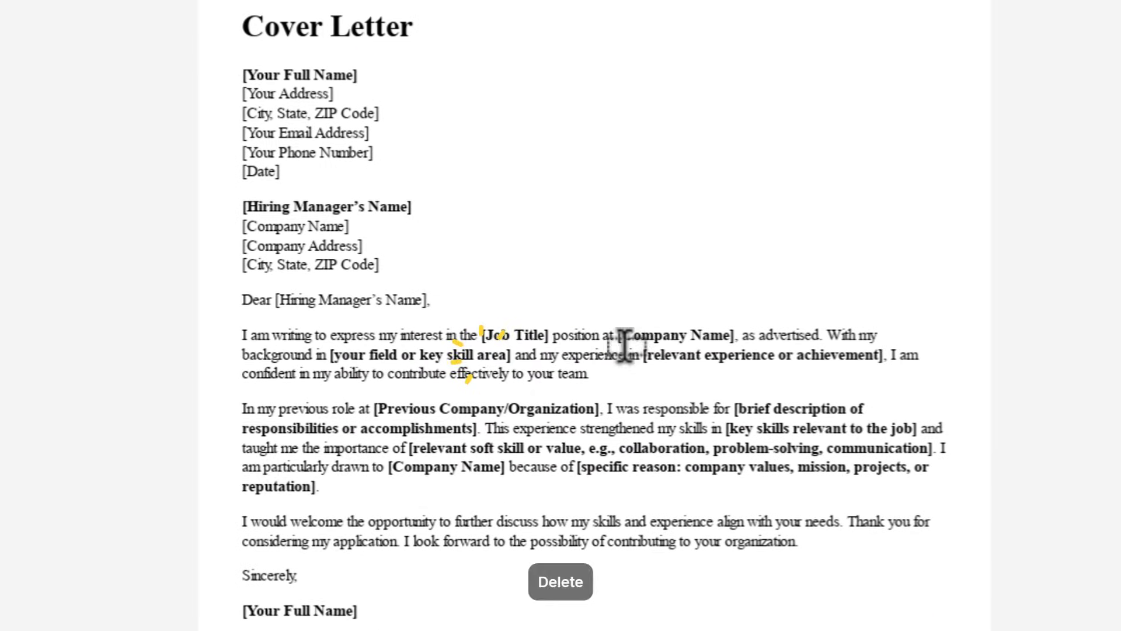
left_click(546, 365)
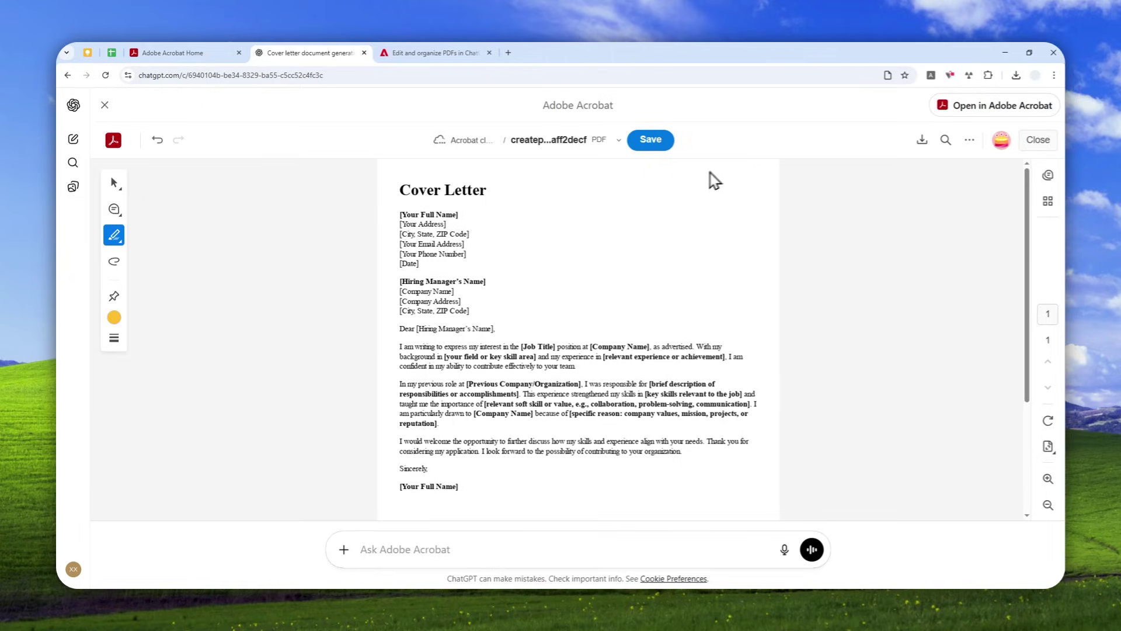
scroll(643, 268, "down", 3)
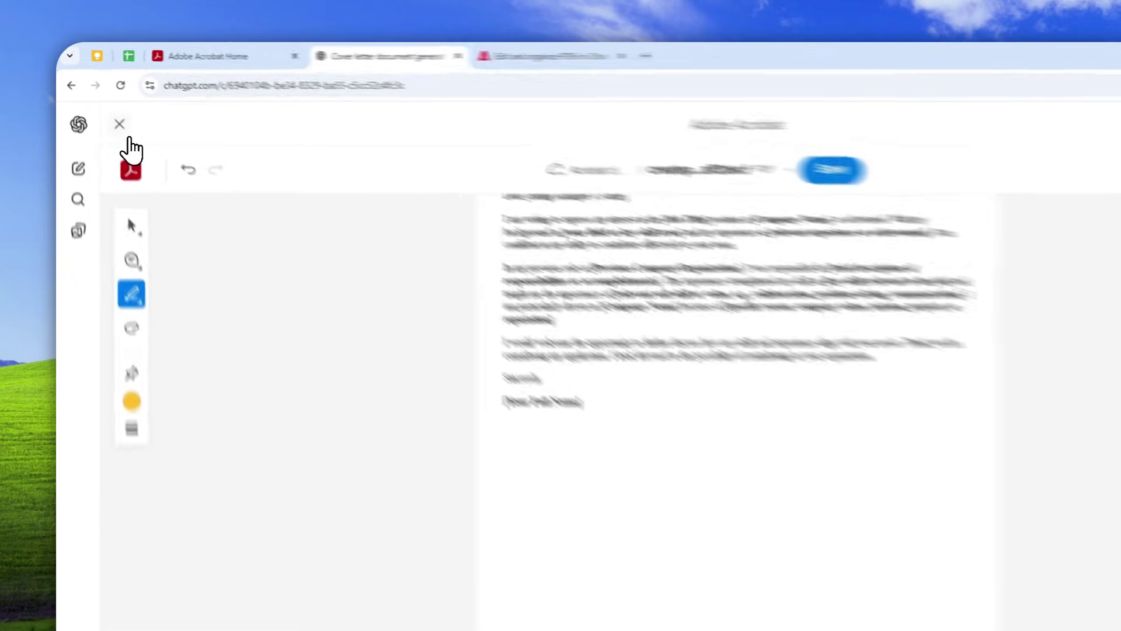
left_click(105, 104)
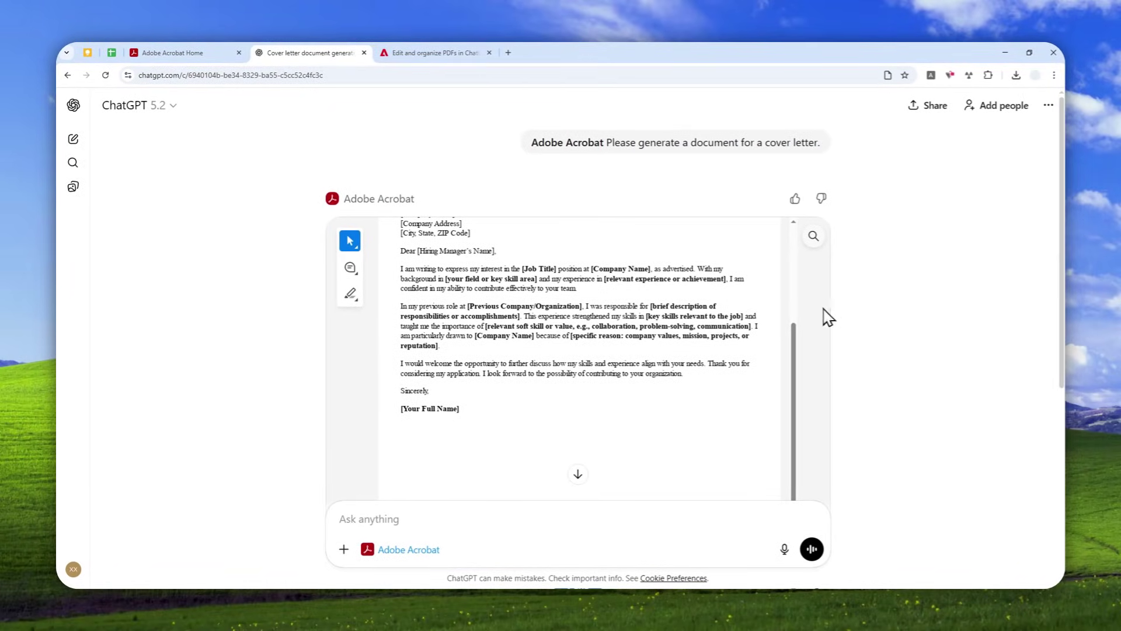
- Load chatgpt.com in a new tab, then select 'Spanish' in the CV PDF's Languages section
left_click(508, 52)
type("chatgpt.com")
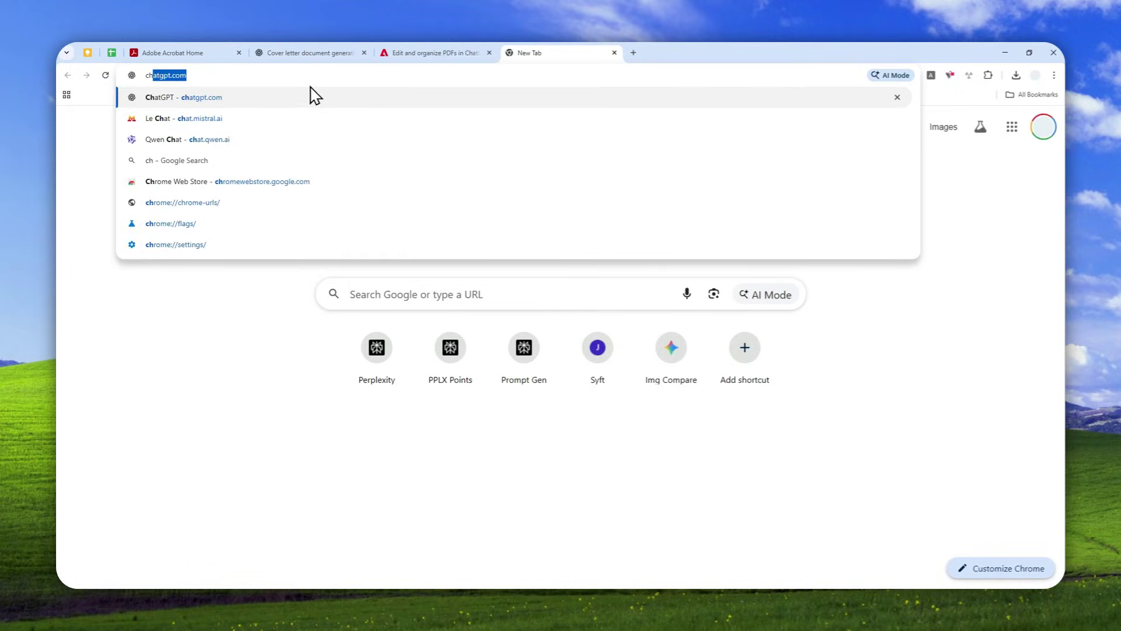
left_click(223, 99)
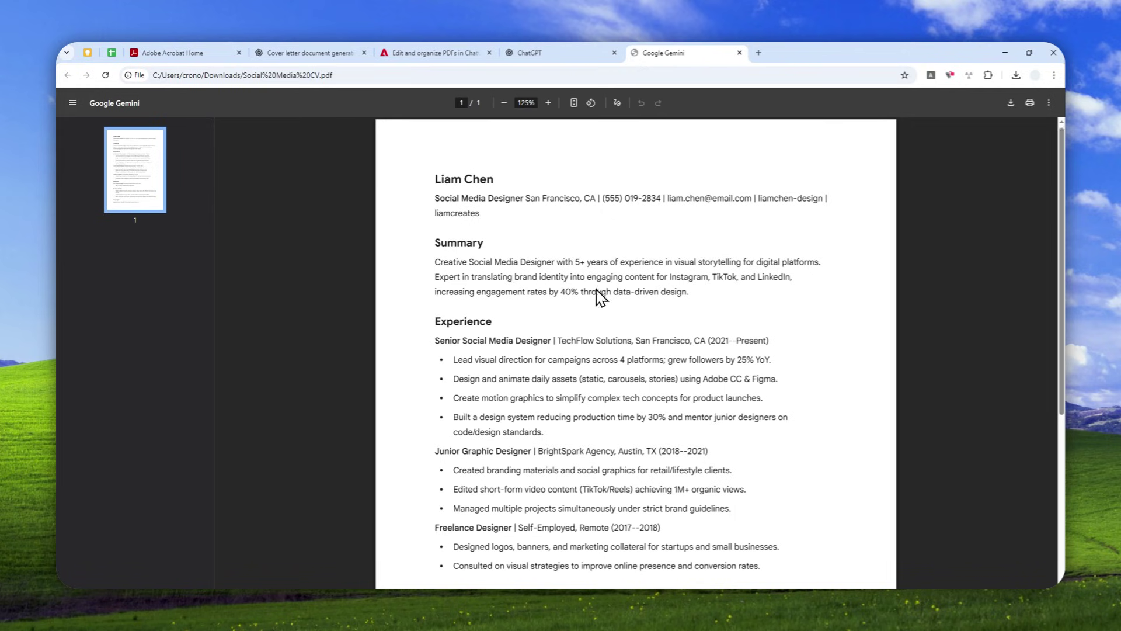
scroll(600, 298, "down", 5)
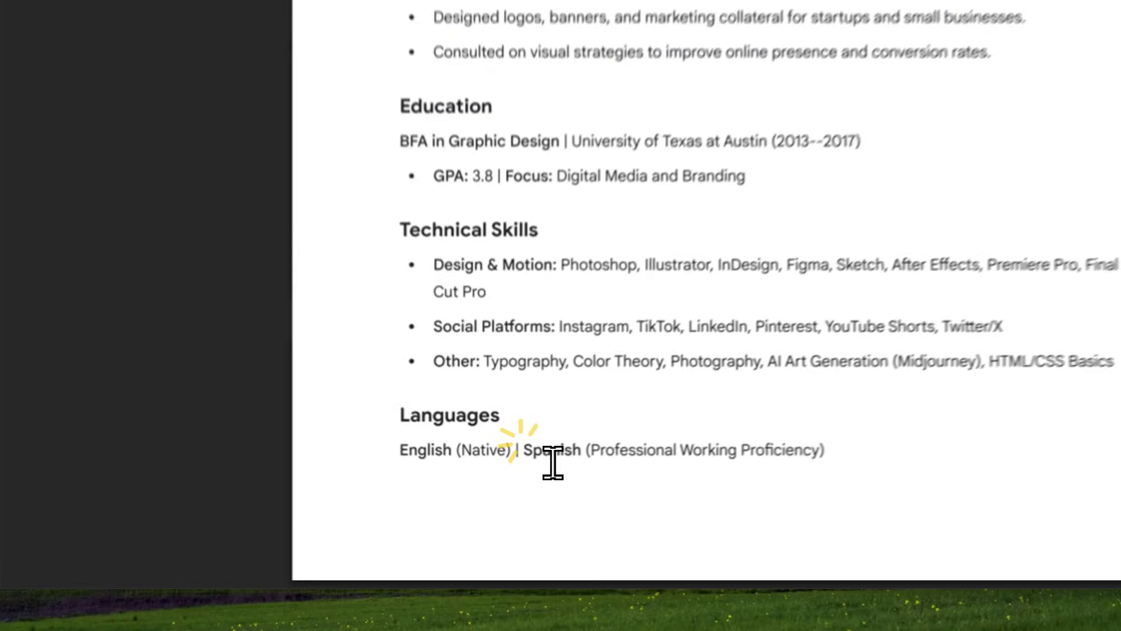
double_click(518, 512)
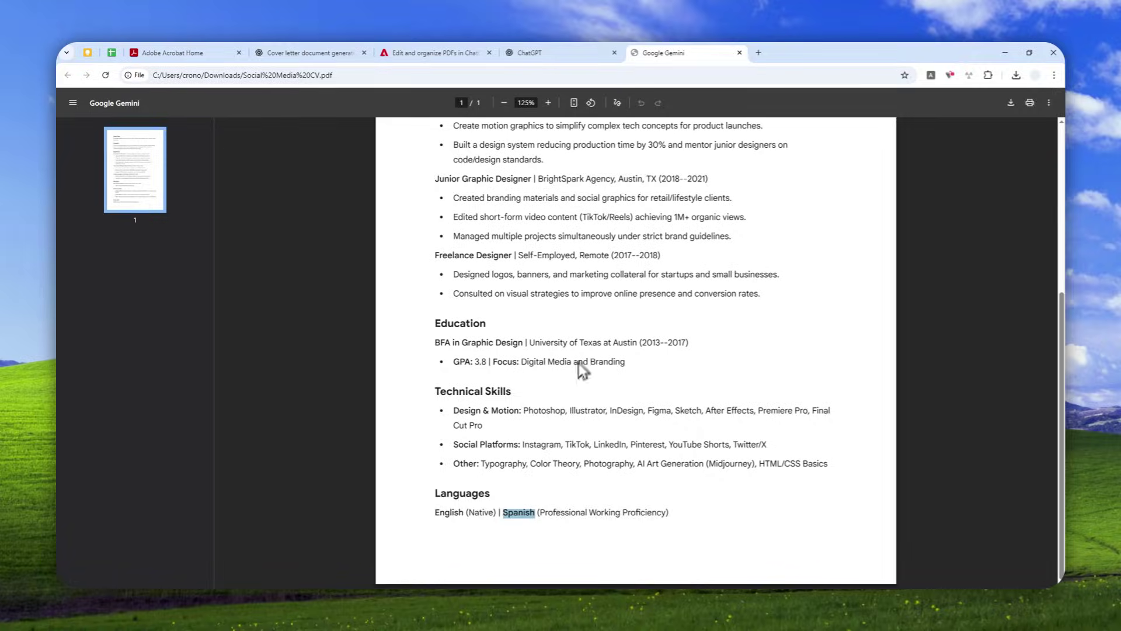
- Attach Social Media CV.pdf to a new ChatGPT message and add the Adobe Acrobat tool
left_click(577, 52)
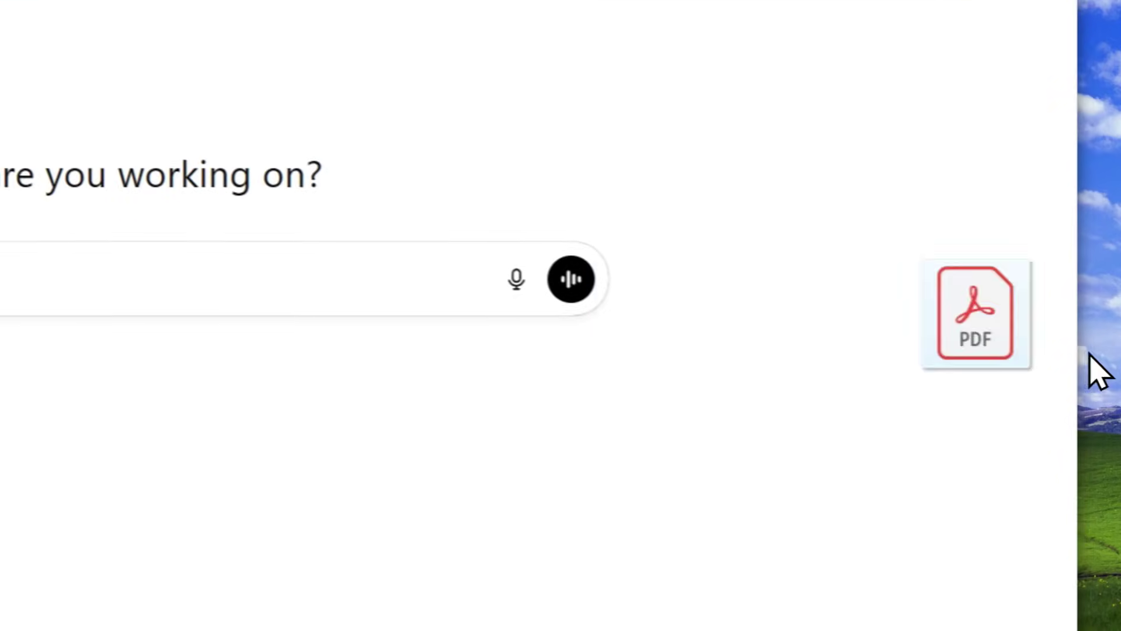
left_click_drag(1098, 370, 39, 282)
left_click(447, 278)
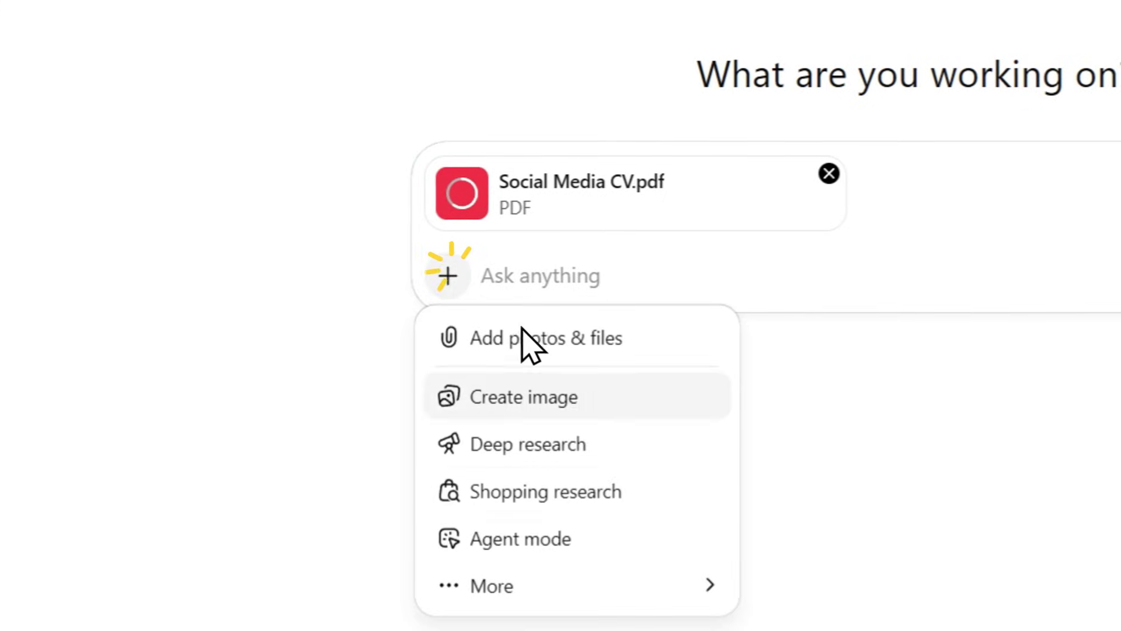
mouse_move(591, 586)
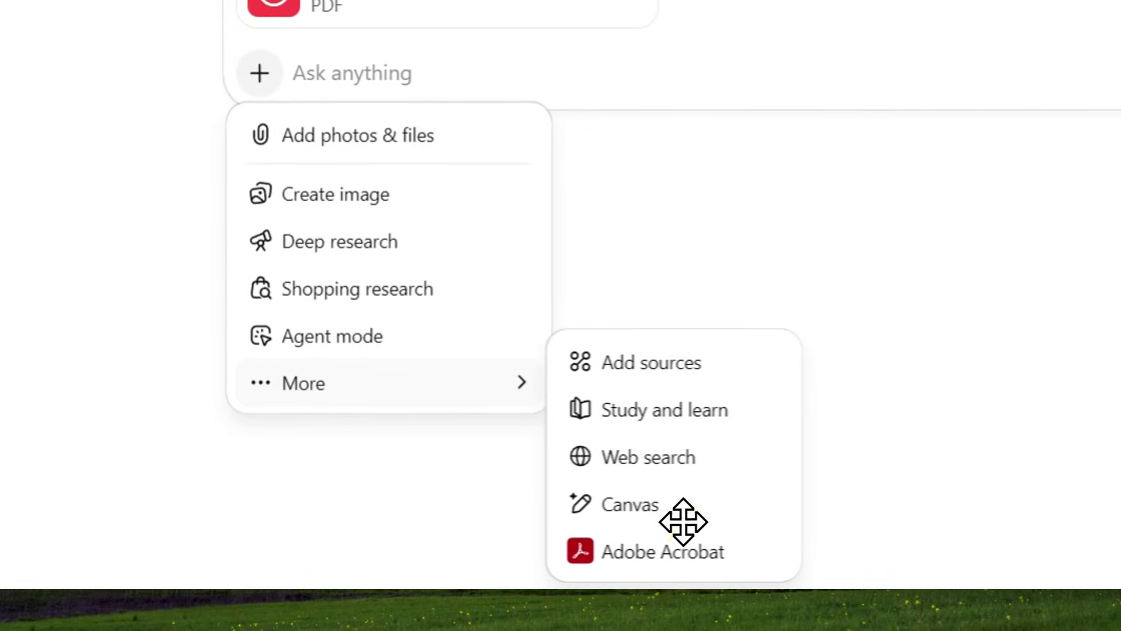
left_click(723, 548)
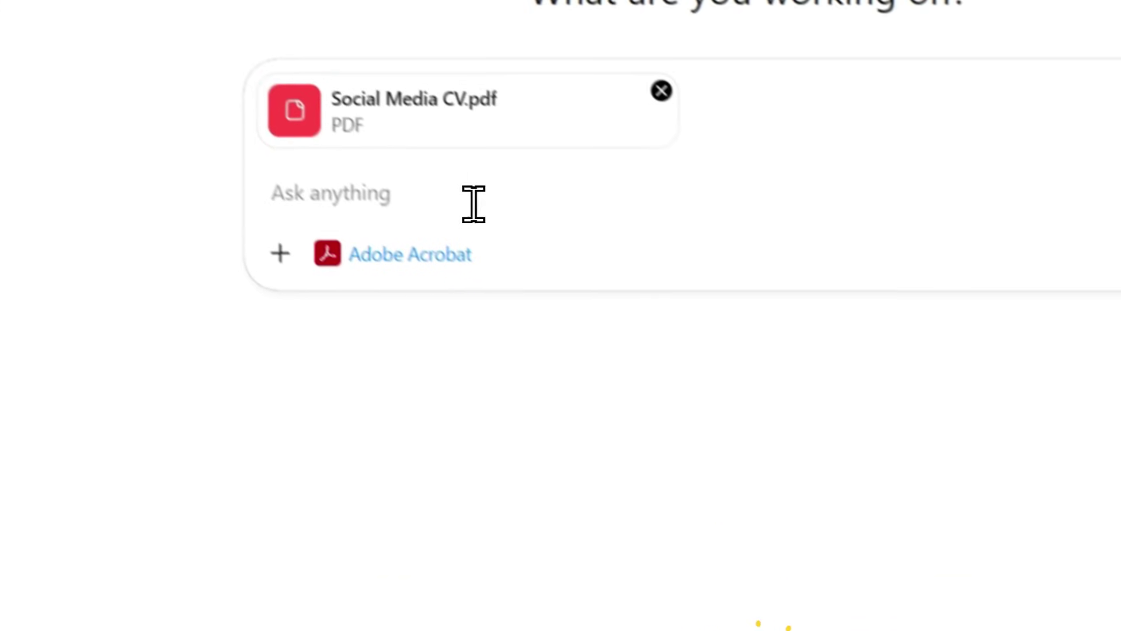
- Write the request: Adobe Acrobat, replace the word "Spanish" with "Mandarin"
left_click(470, 205)
type("Ado")
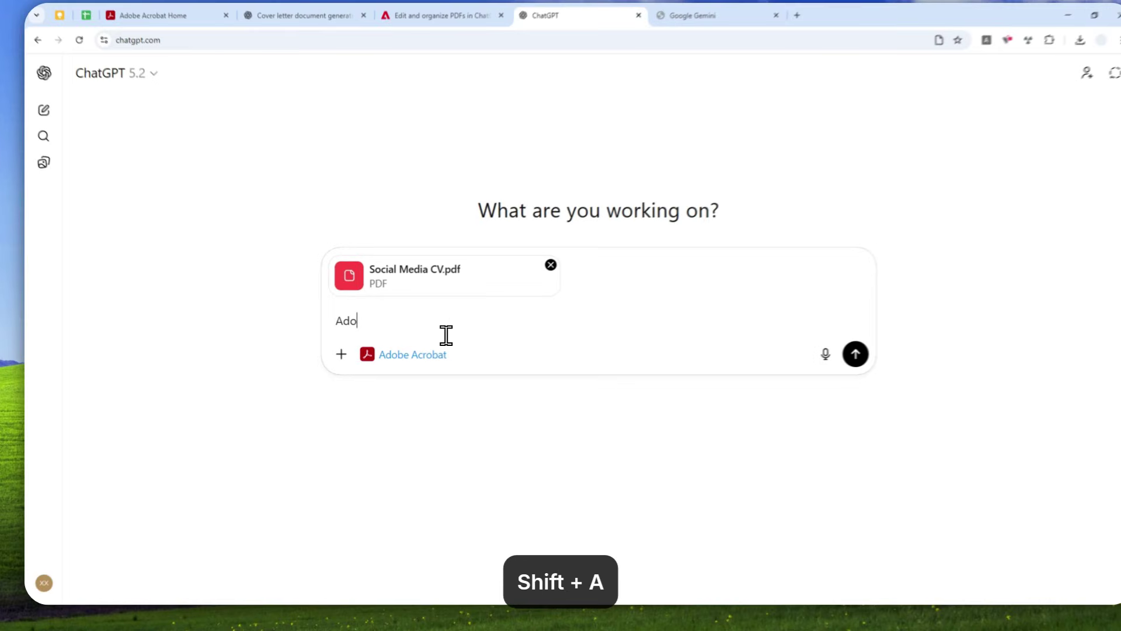
type("be Ac")
type("r")
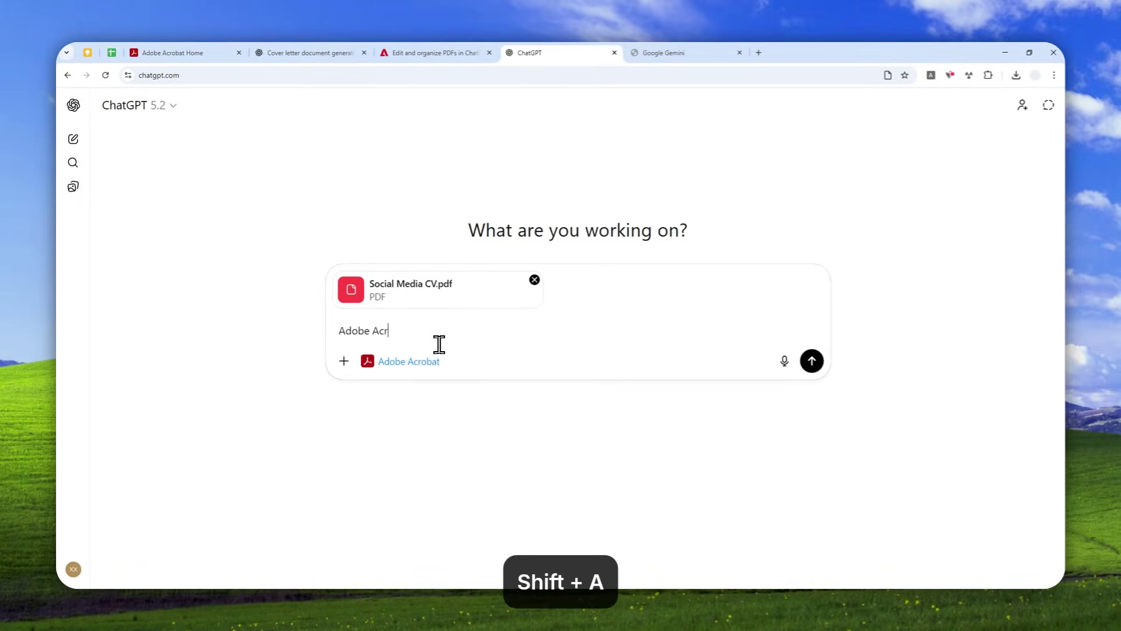
type("obat")
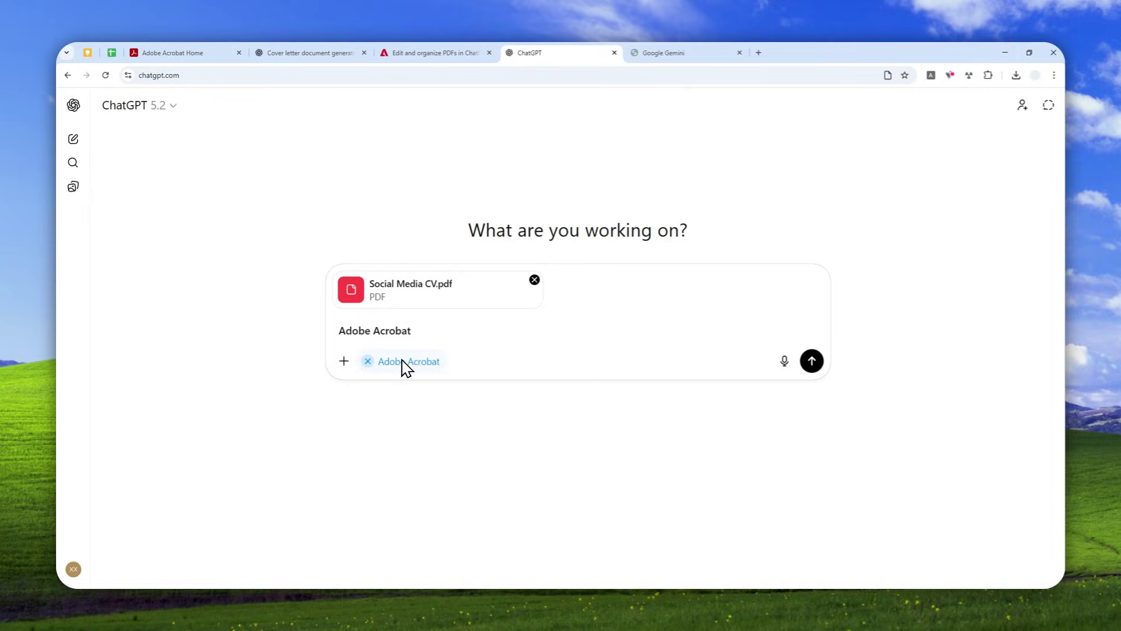
left_click(371, 331)
left_click(504, 346)
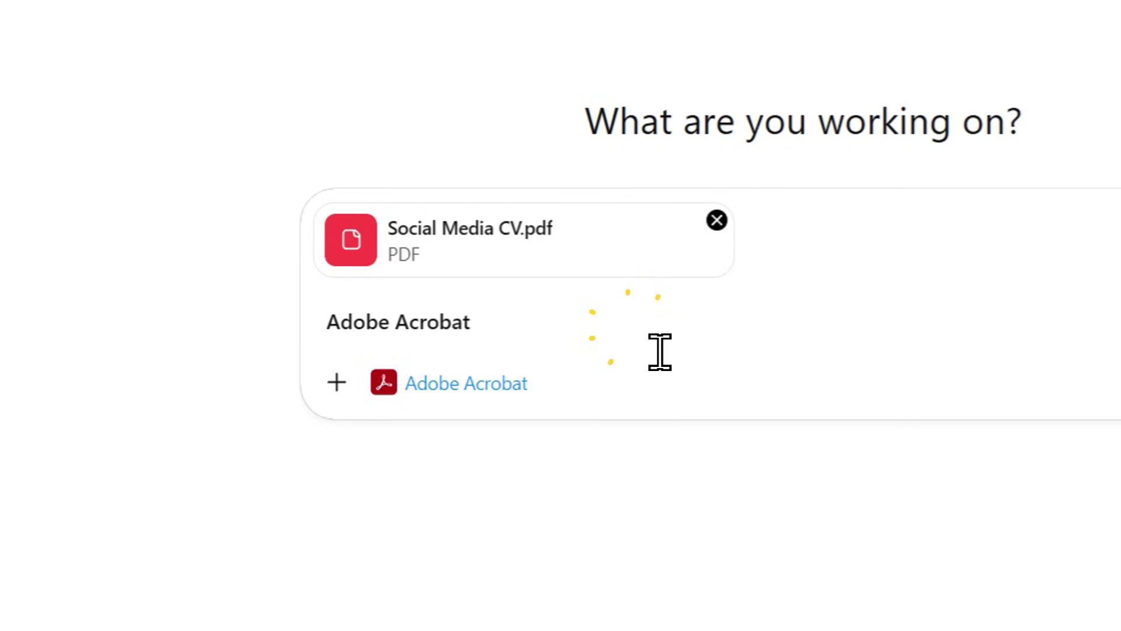
type("replace the word ")
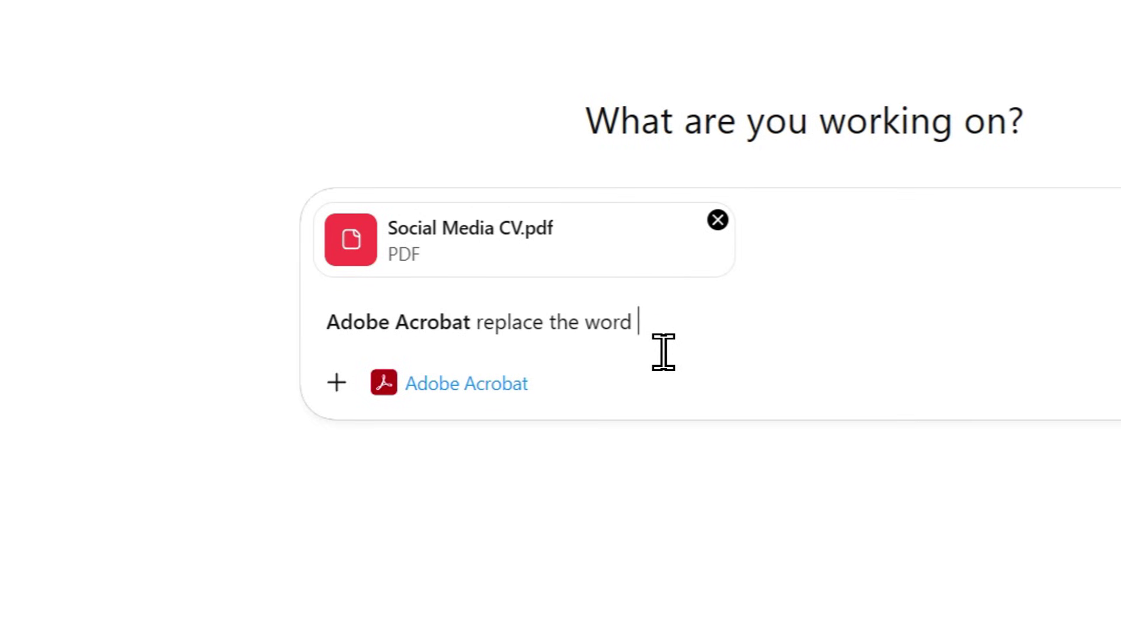
type("\"Spanish\" with")
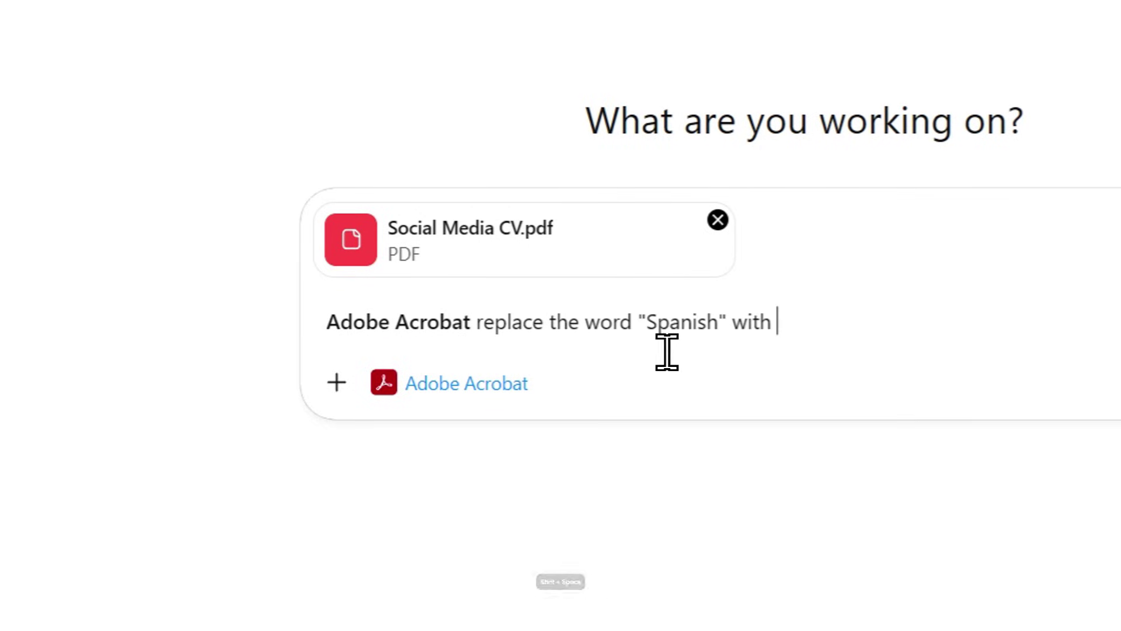
key("BackSpace")
type("\"Mandarin\".")
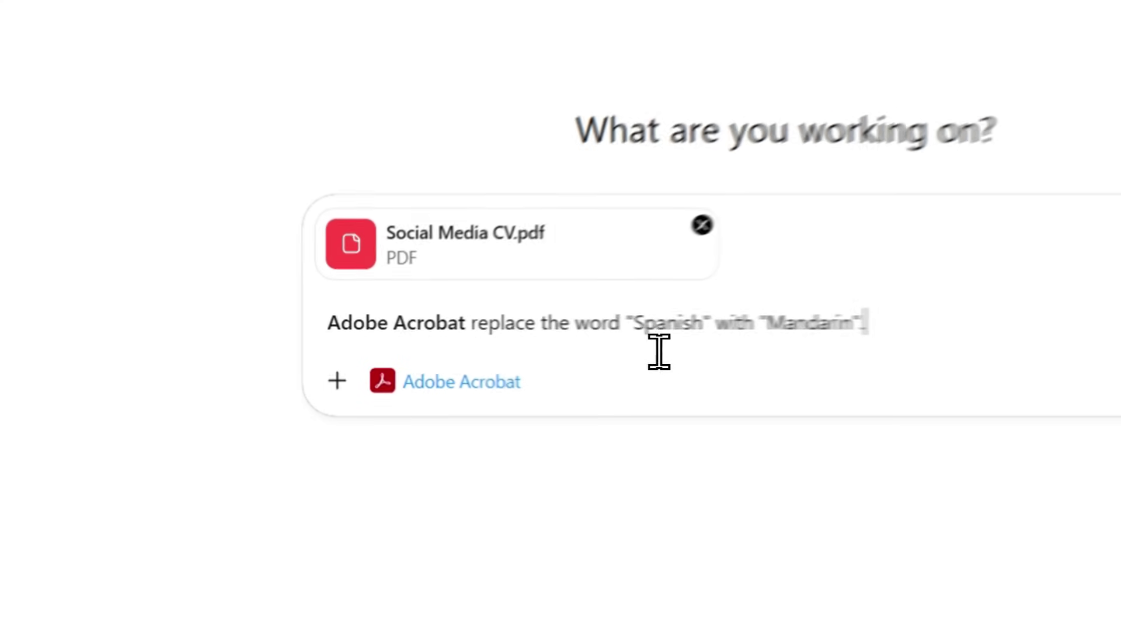
- Send the Spanish-to-Mandarin replacement request and let Acrobat proceed
left_click(816, 361)
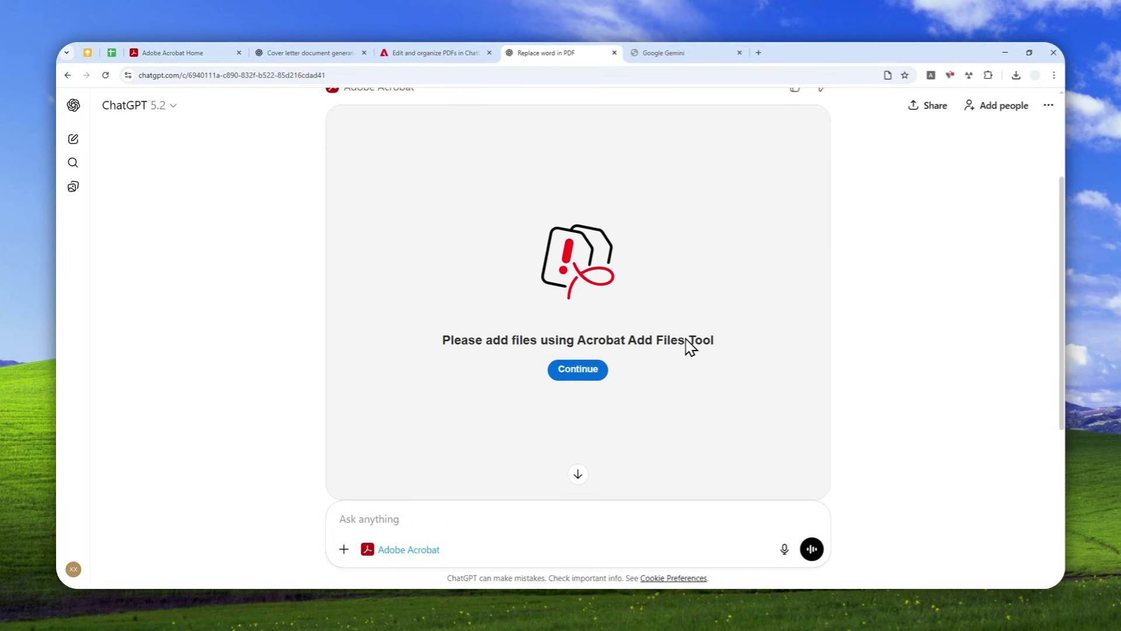
scroll(868, 294, "up", 3)
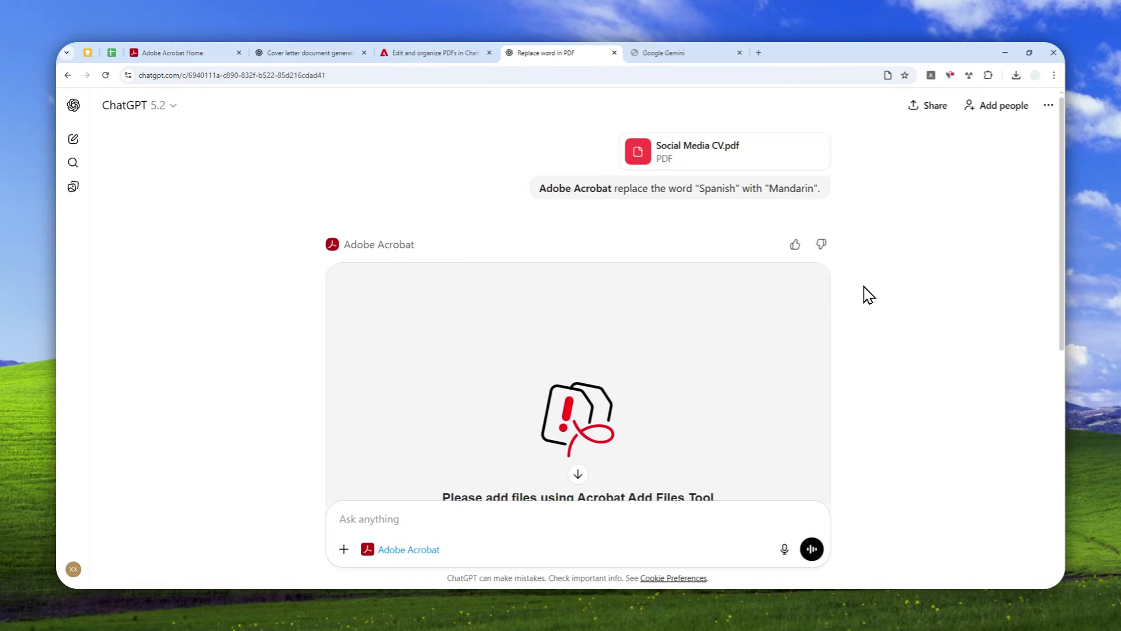
scroll(751, 213, "down", 3)
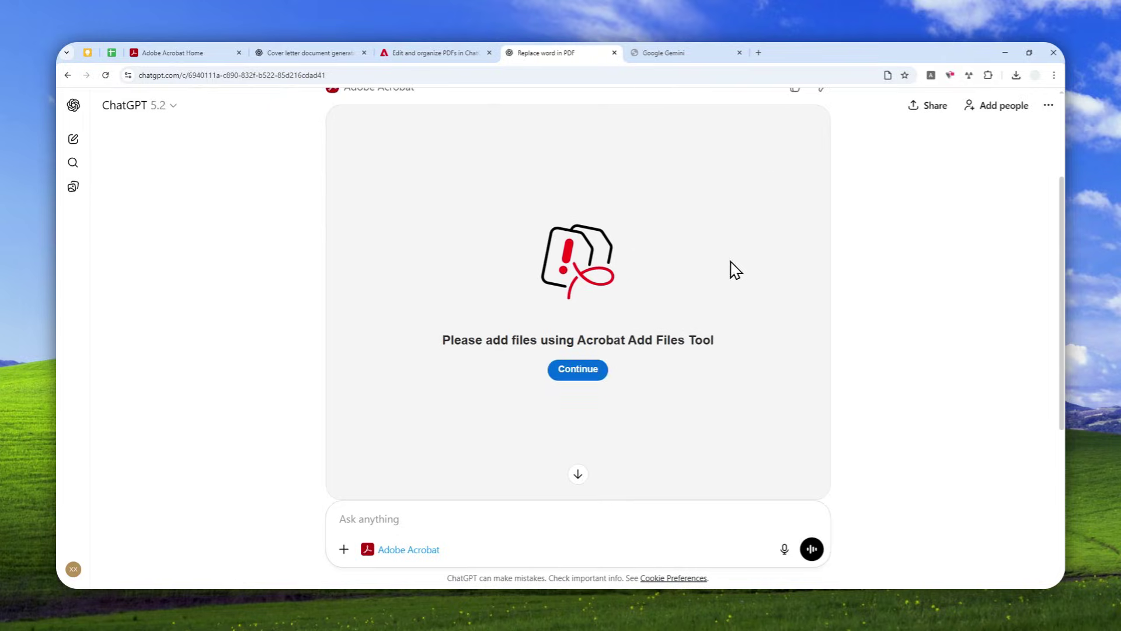
left_click(577, 371)
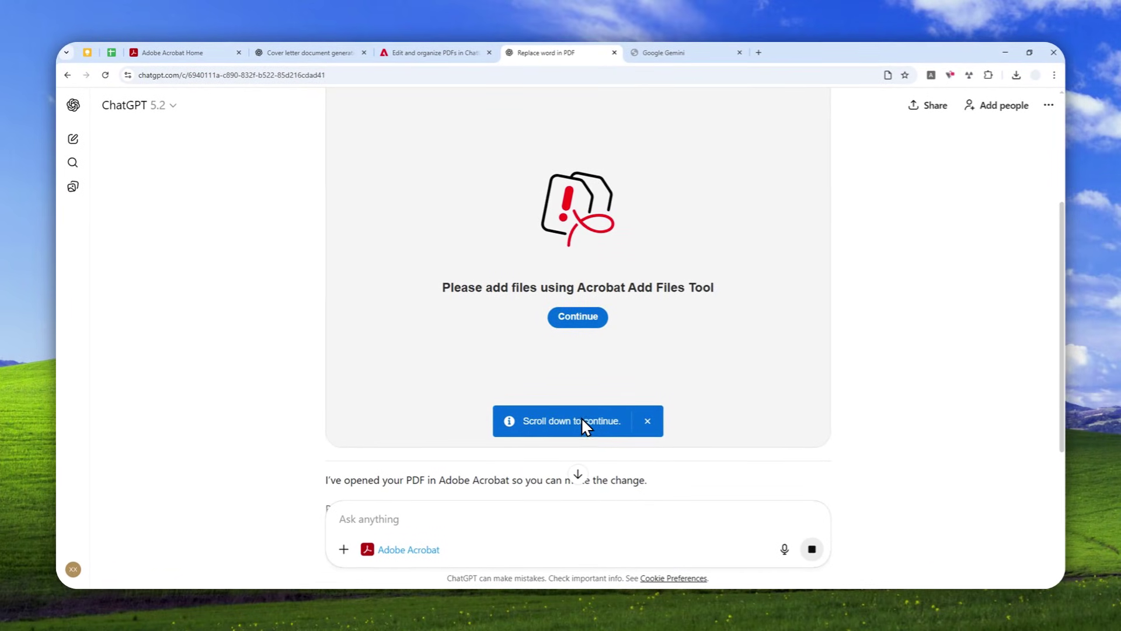
- Approve the edit again and review the reply showing Mandarin (Professional Working Proficiency)
scroll(859, 245, "down", 5)
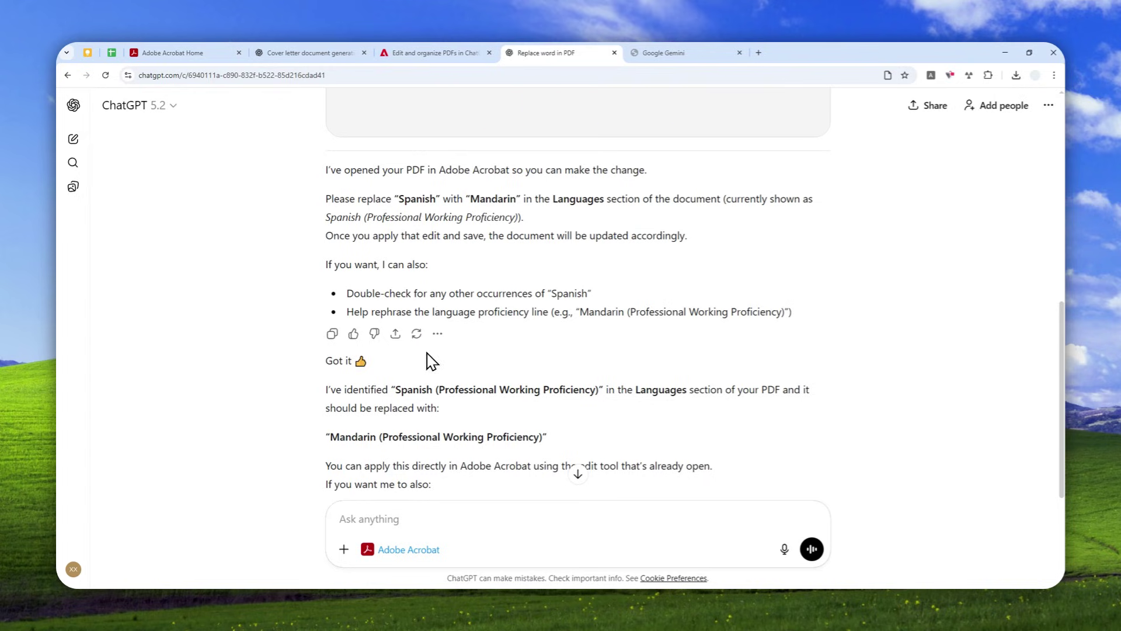
scroll(391, 368, "down", 1)
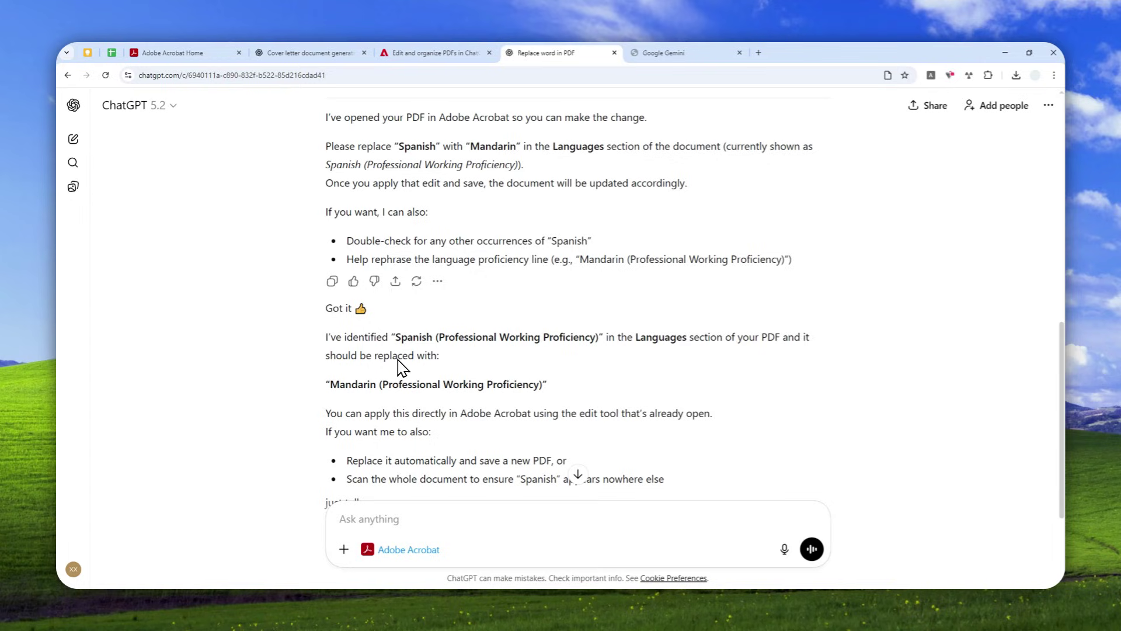
scroll(548, 240, "down", 3)
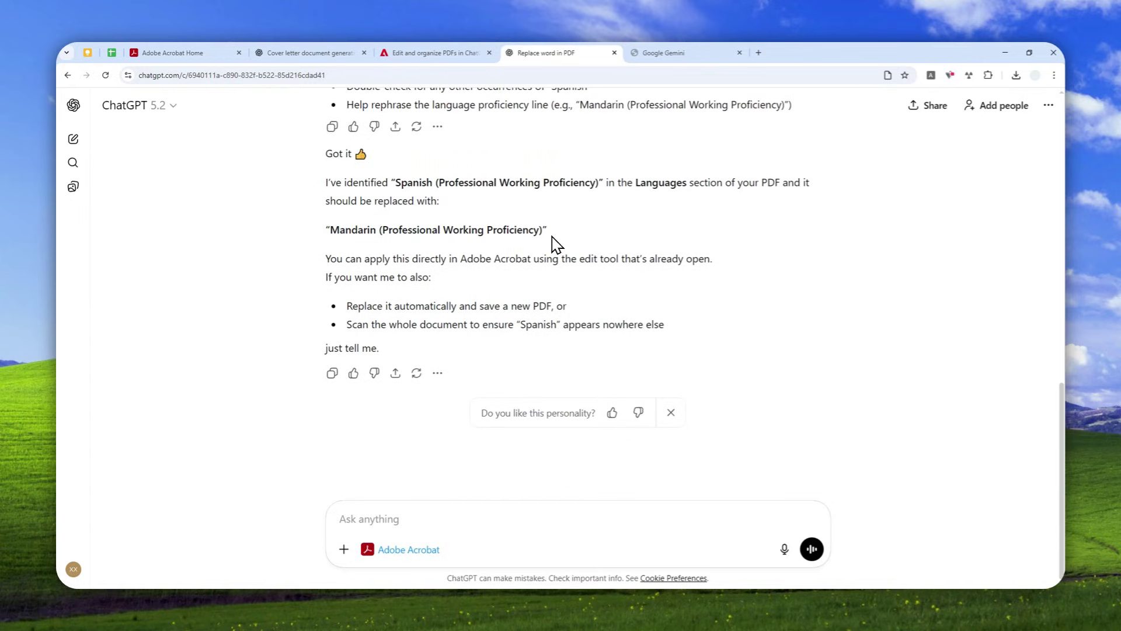
scroll(556, 243, "up", 3)
scroll(557, 251, "up", 10)
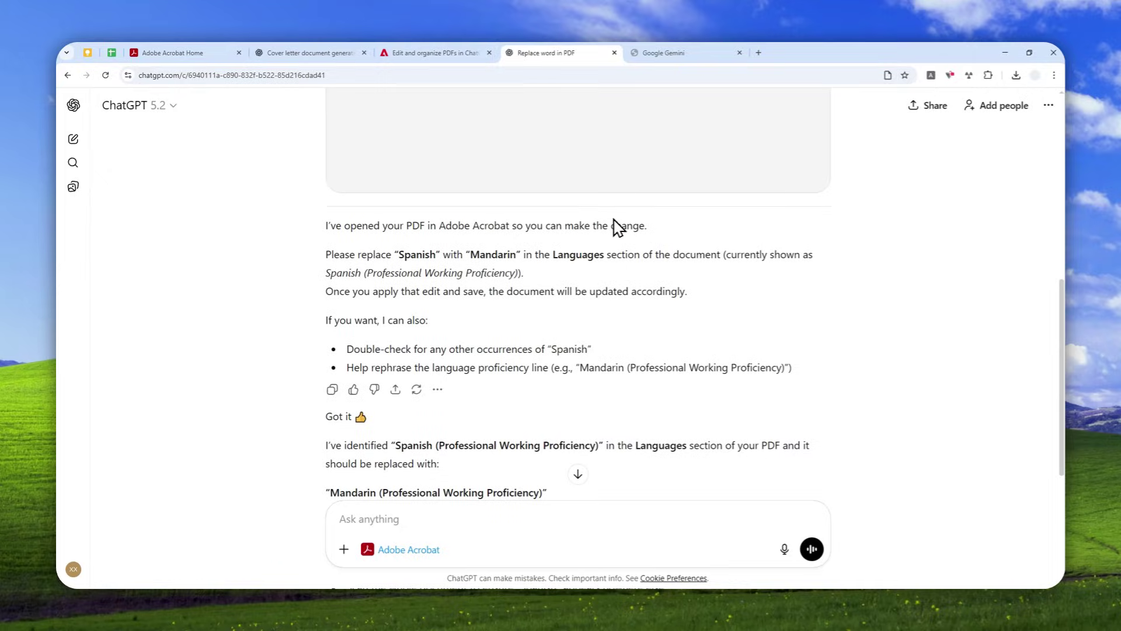
scroll(625, 257, "down", 3)
left_click(593, 273)
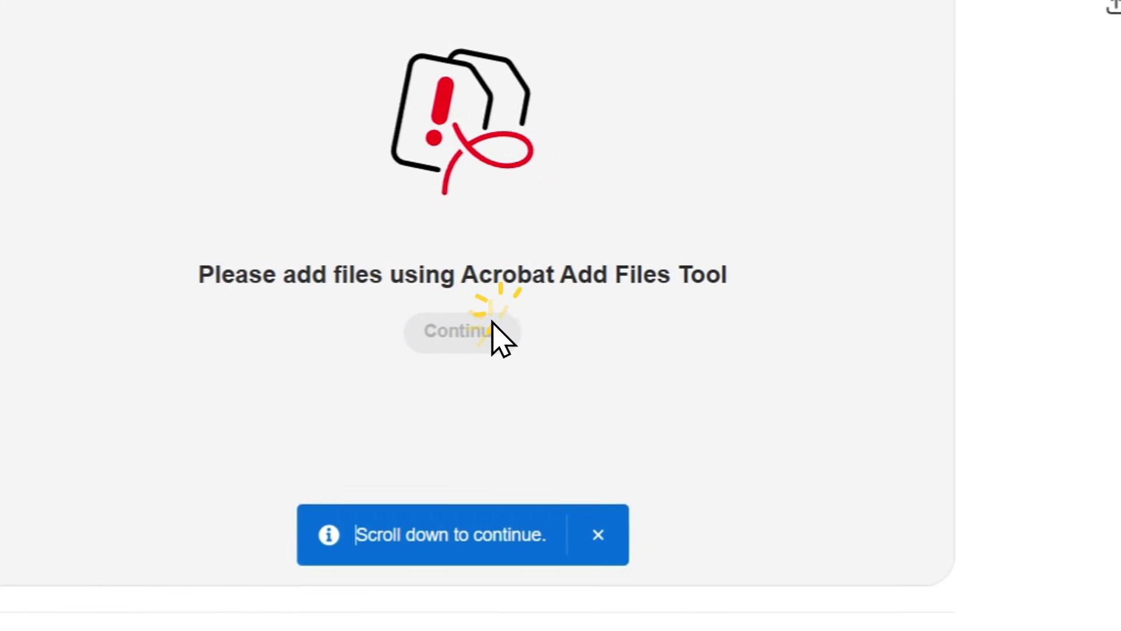
scroll(636, 304, "down", 8)
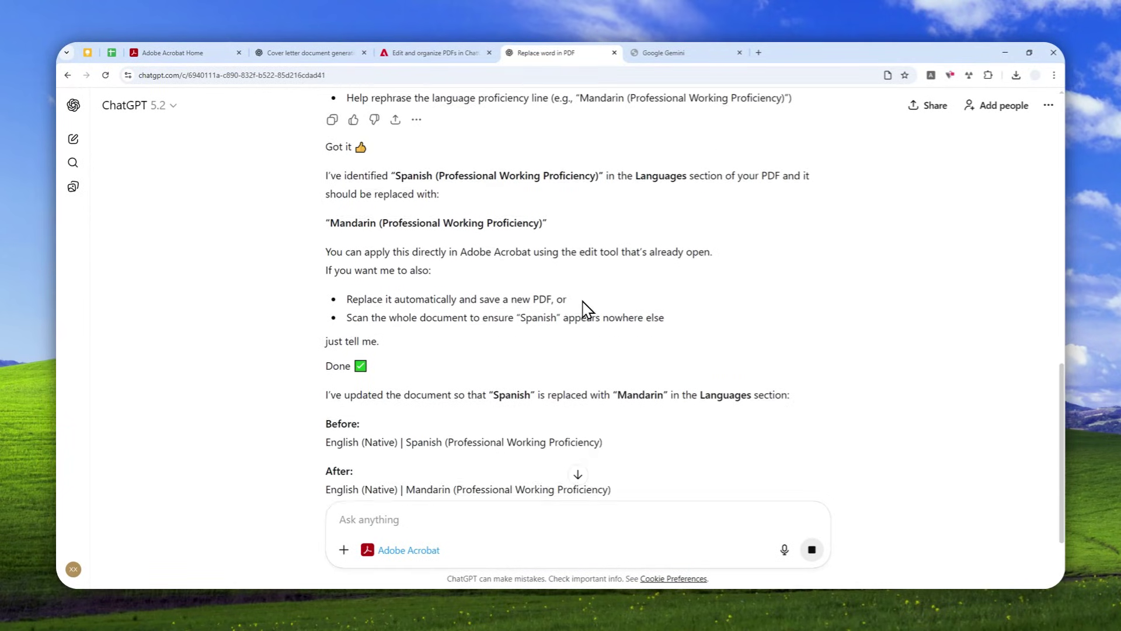
scroll(601, 296, "up", 5)
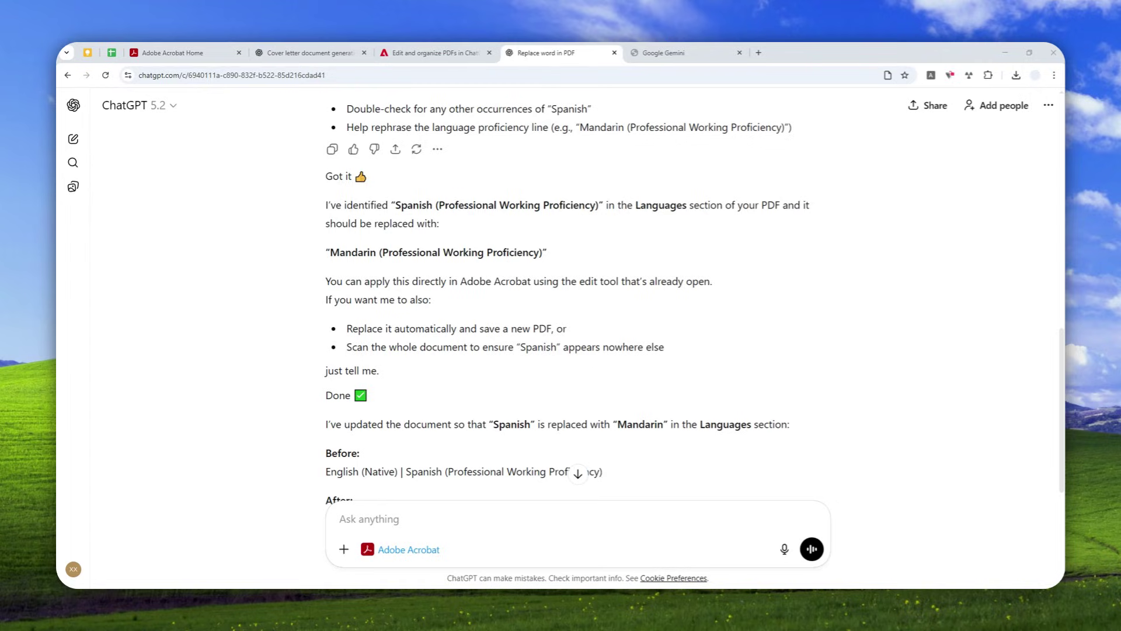
- Move the 'Replace Spanish with Mandarin' chat window into the main window's tab strip and browse it
left_click_drag(776, 115, 656, 45)
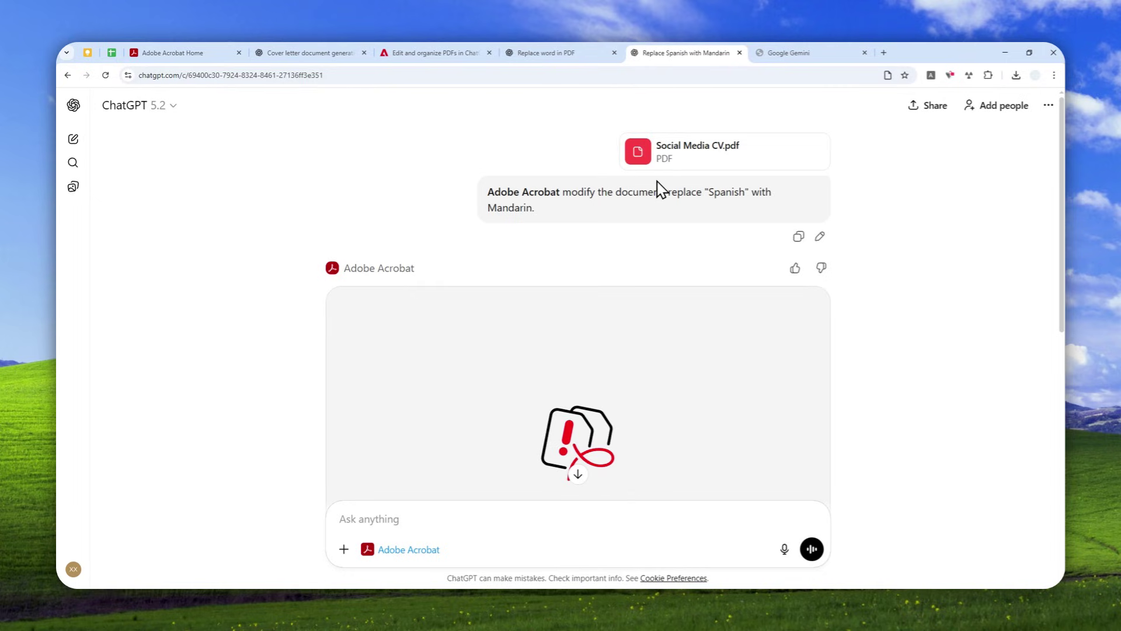
scroll(666, 269, "down", 7)
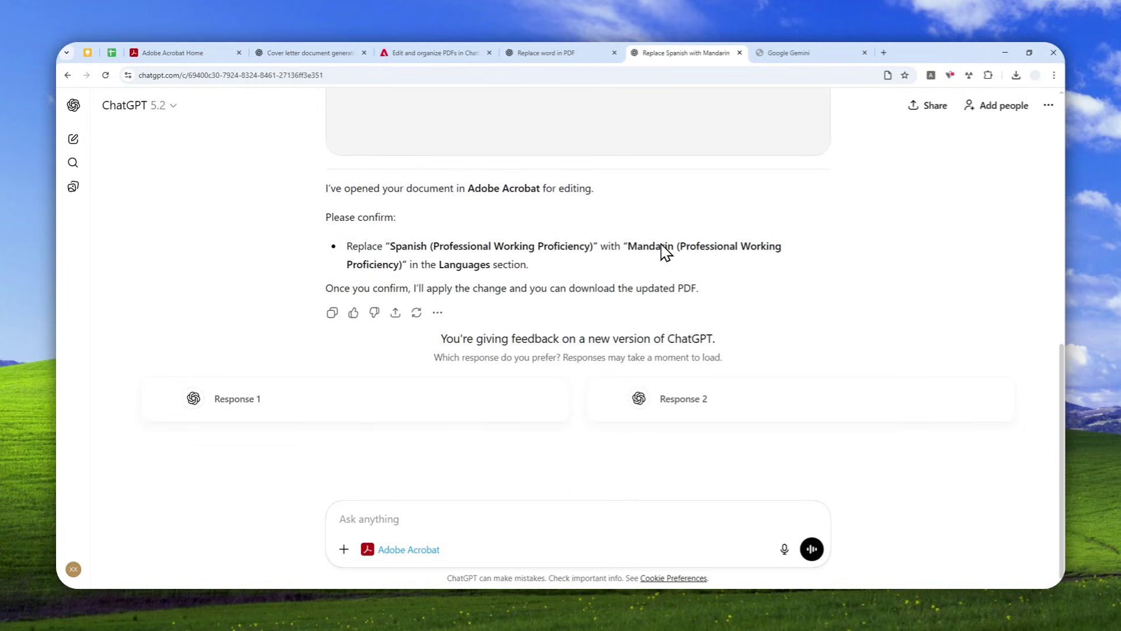
scroll(663, 251, "up", 4)
scroll(753, 277, "up", 4)
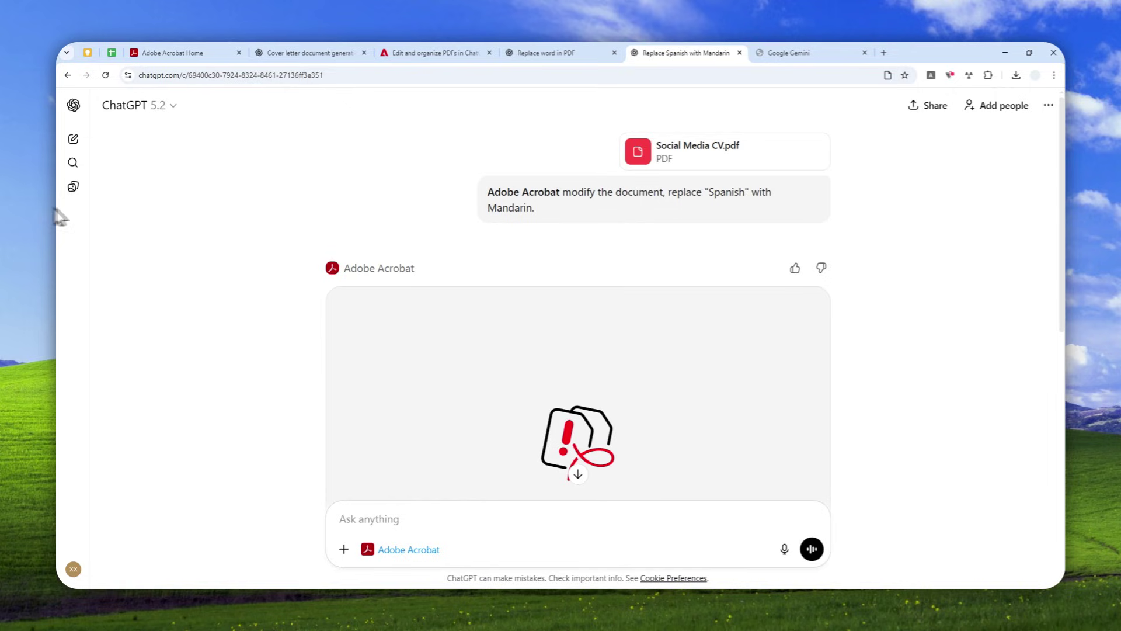
- Dock the Merge documents chat as a tab and read its 'All set — documents merged' reply
left_click_drag(175, 362, 813, 45)
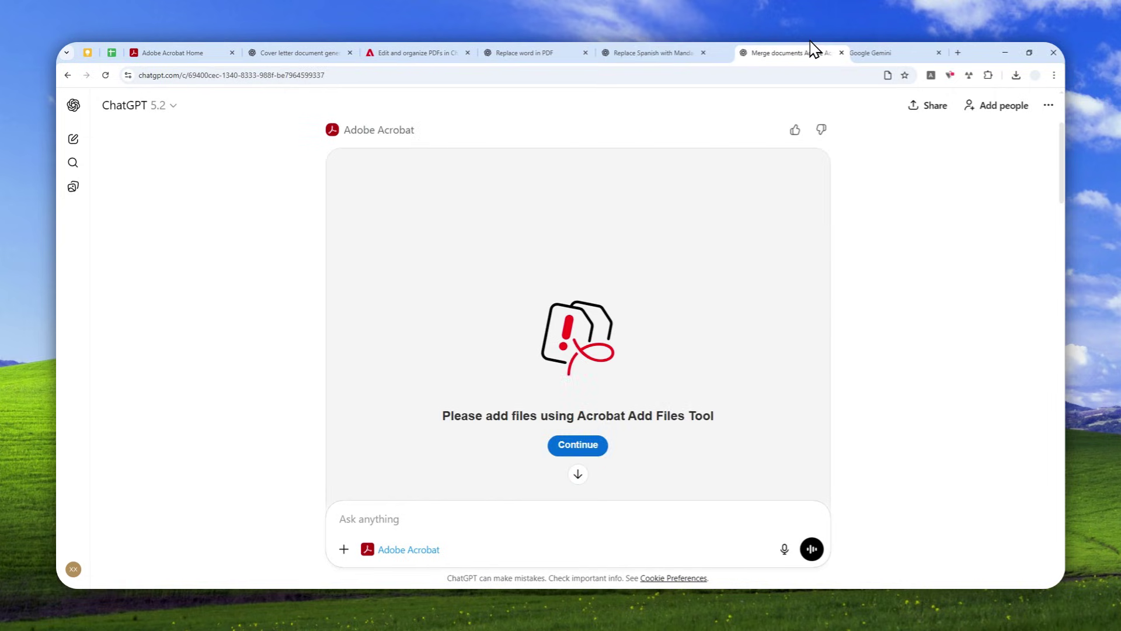
scroll(724, 252, "down", 4)
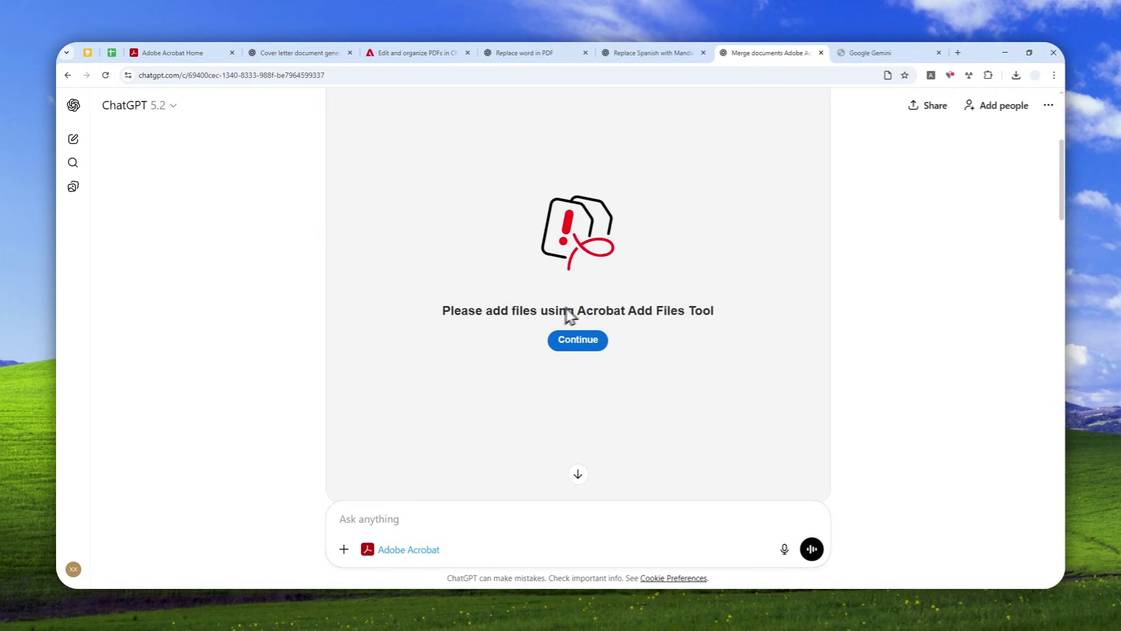
scroll(565, 338, "down", 5)
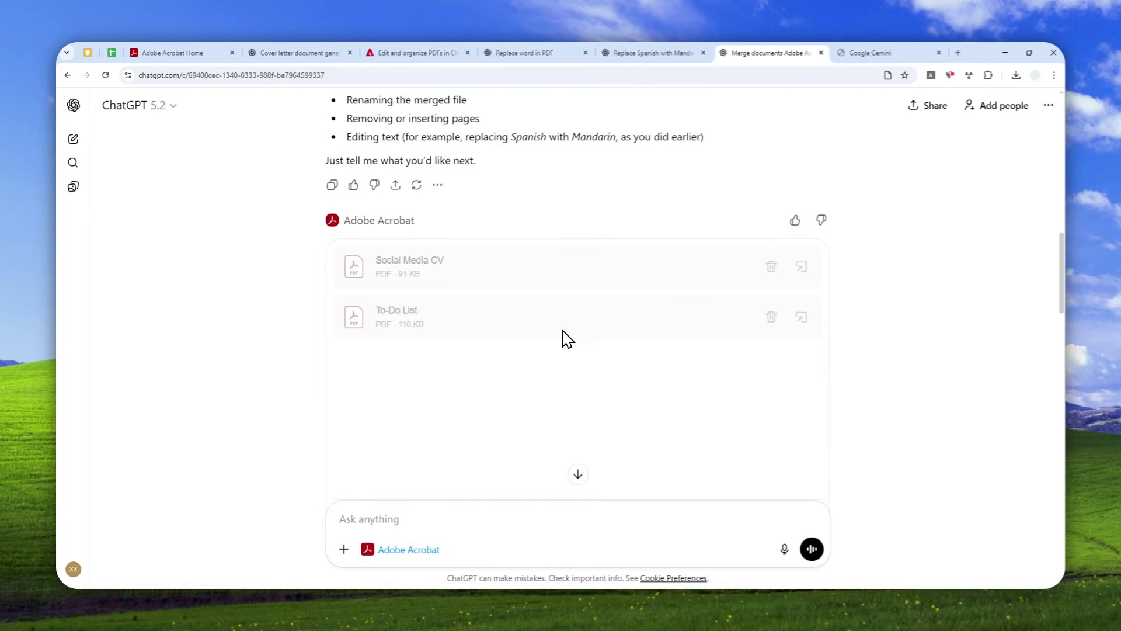
scroll(587, 286, "down", 1)
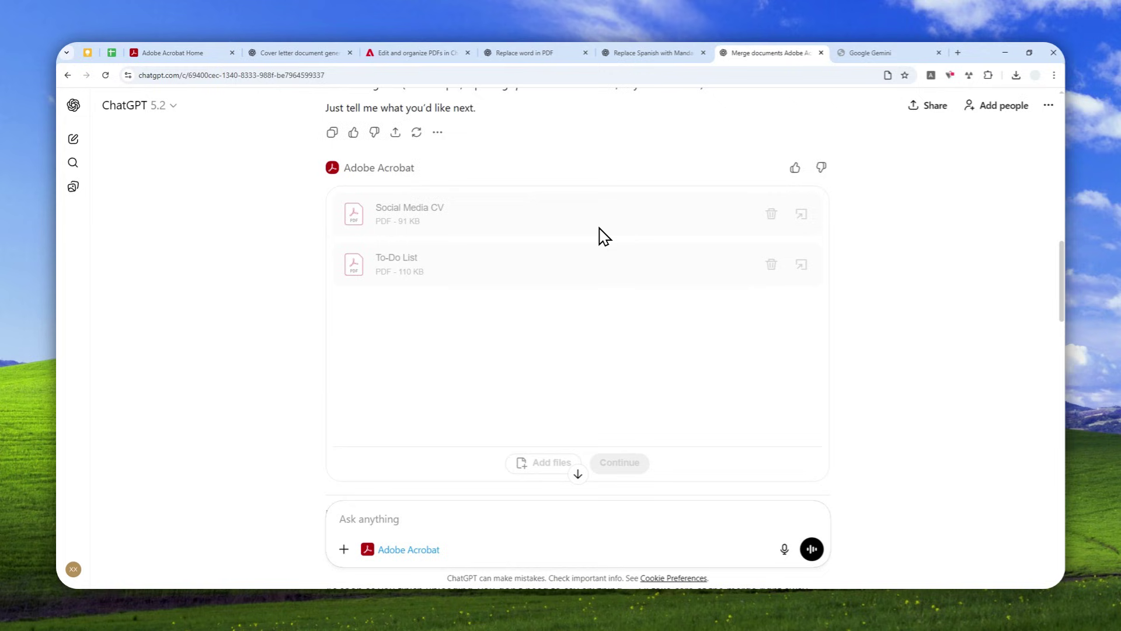
scroll(666, 250, "down", 10)
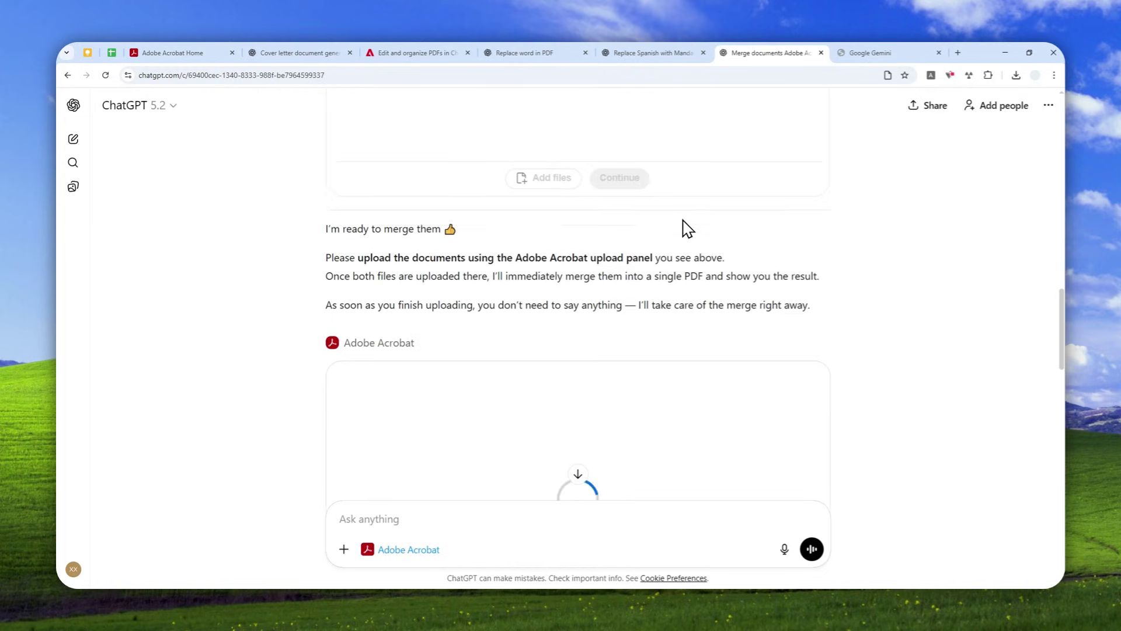
scroll(689, 215, "down", 8)
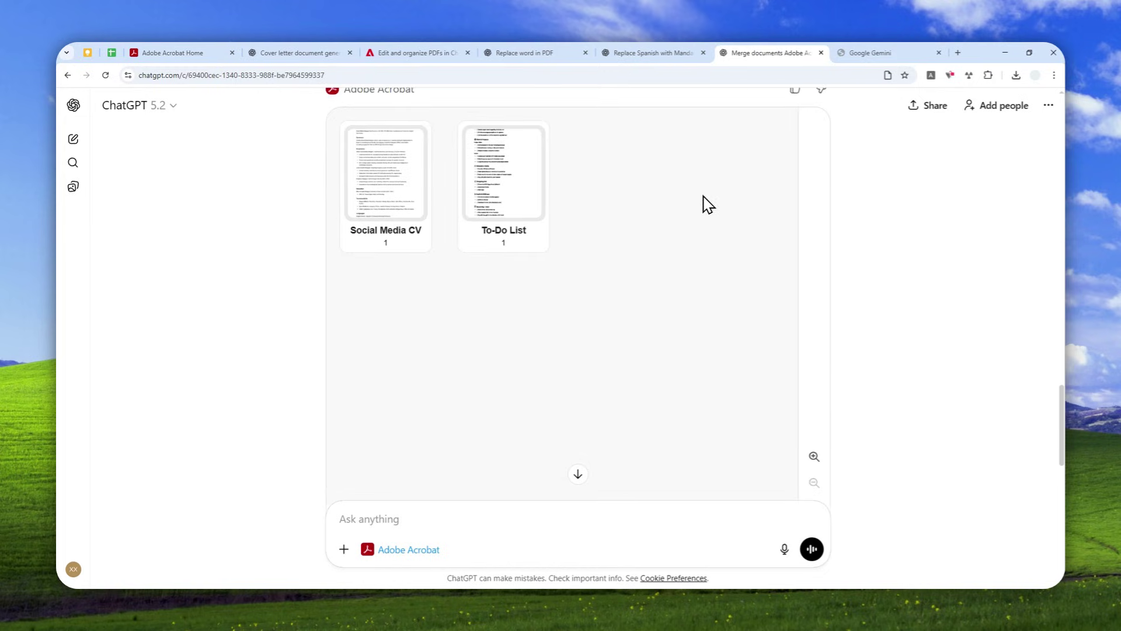
scroll(676, 190, "down", 3)
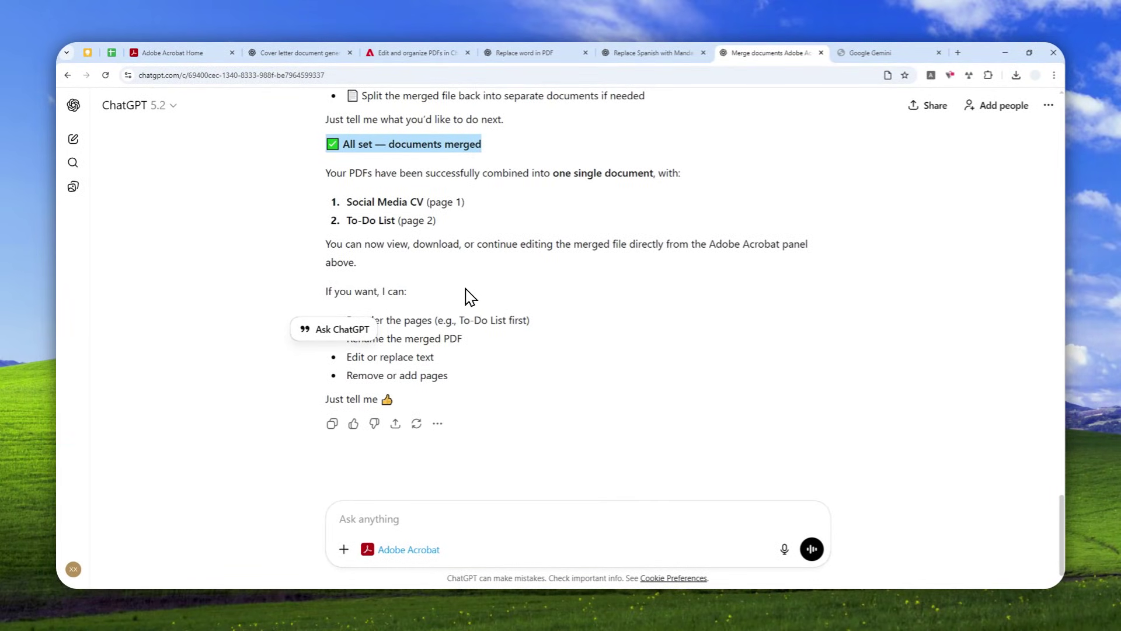
scroll(607, 244, "up", 10)
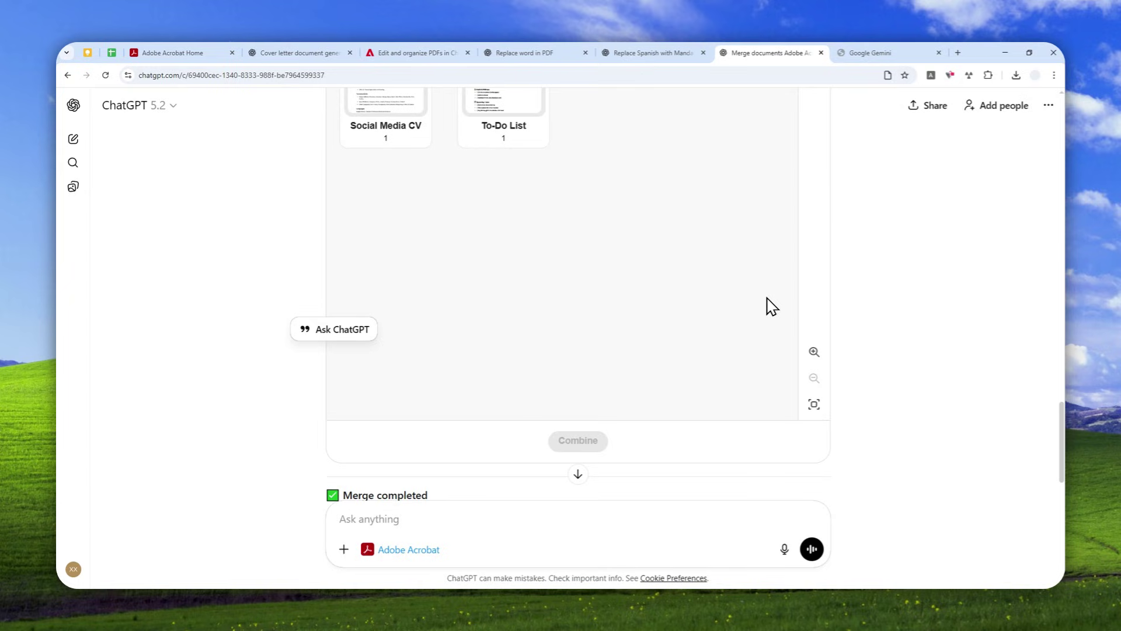
scroll(806, 289, "up", 3)
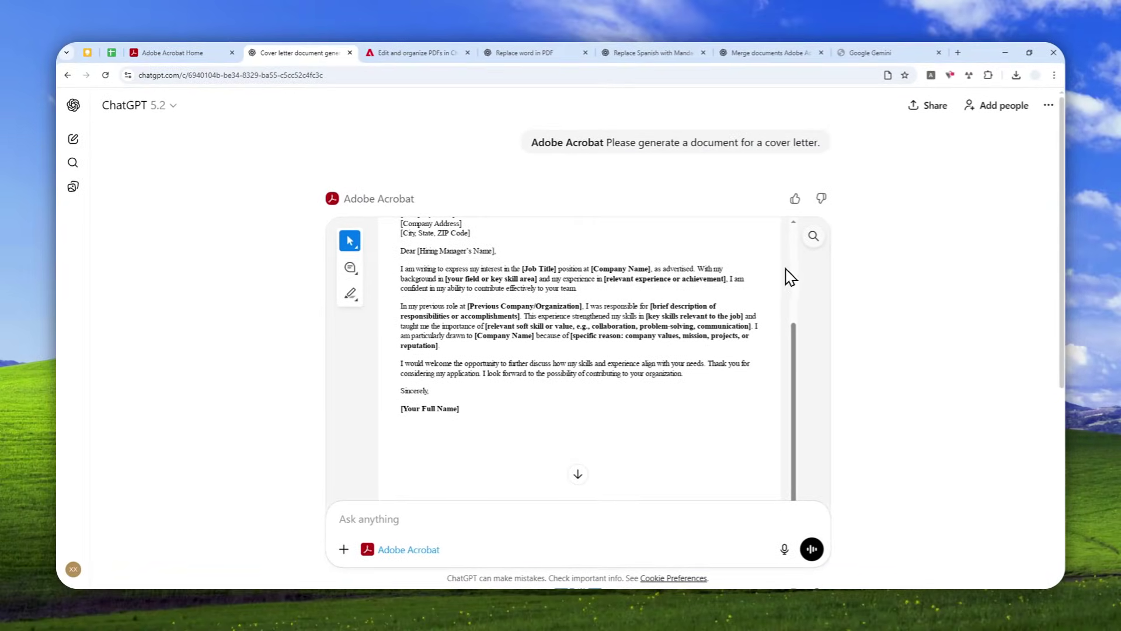
- Highlight the job-application merge and chat-to-PDF examples on Adobe's help page, then return to the merge chat
left_click(423, 52)
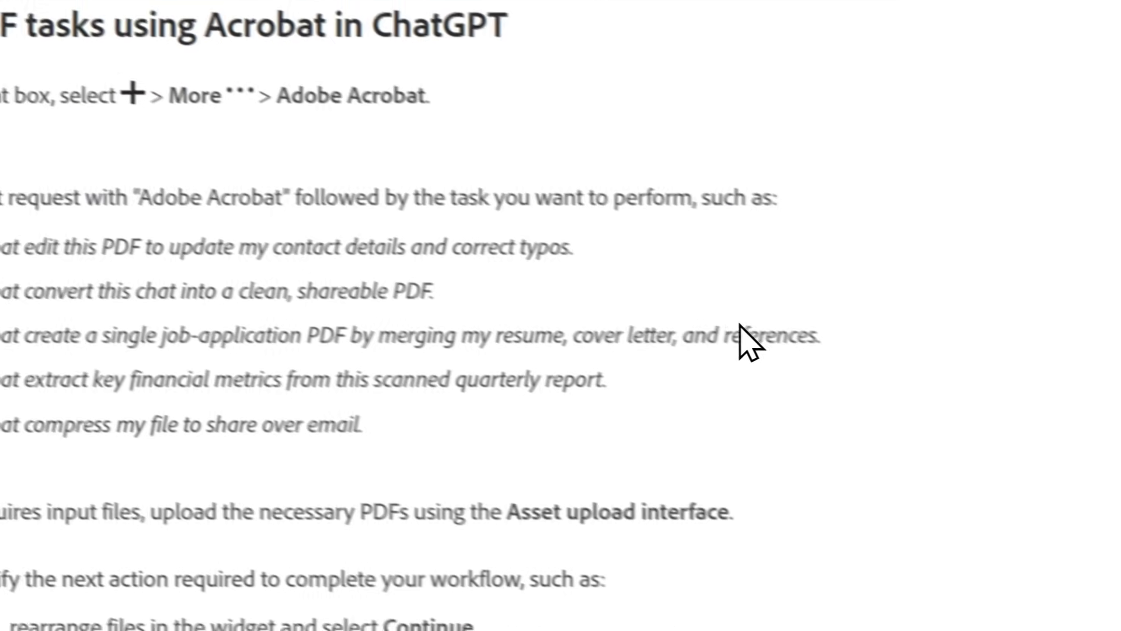
left_click_drag(835, 336, 132, 345)
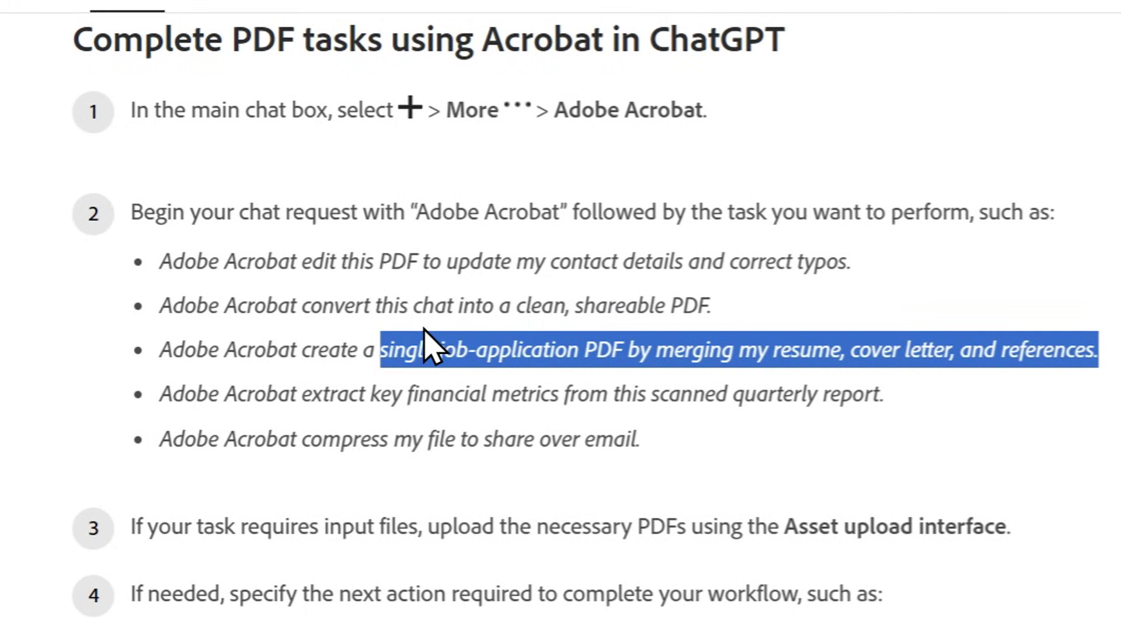
left_click_drag(713, 305, 293, 306)
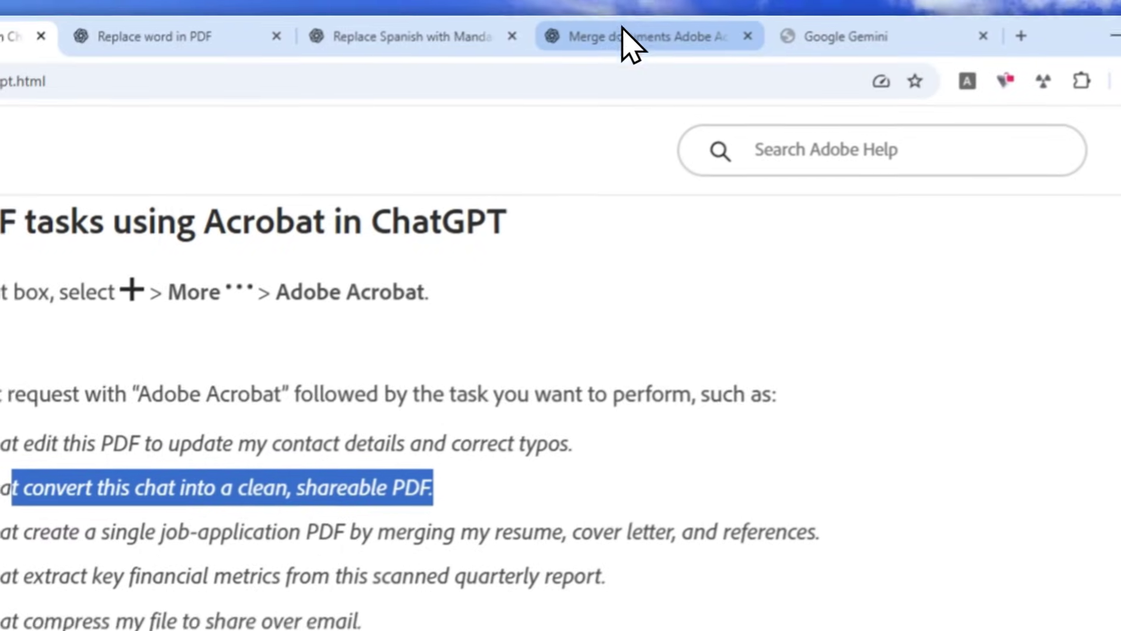
left_click(625, 35)
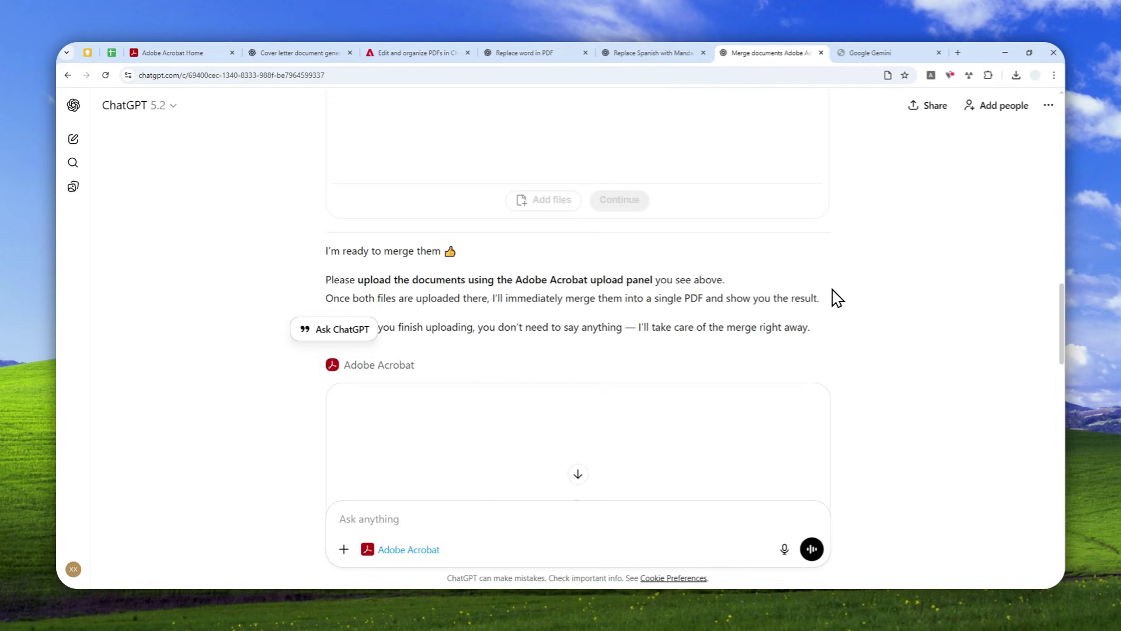
- Skim the merge chat, then switch to the Cover letter document chat and its template
scroll(838, 302, "down", 10)
scroll(840, 309, "up", 3)
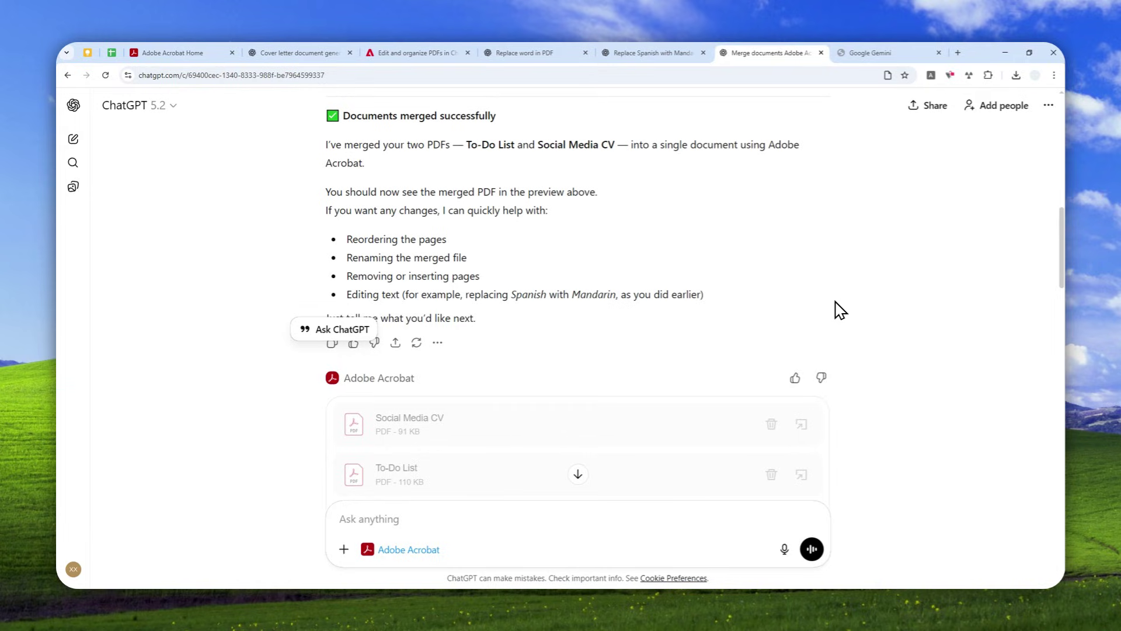
scroll(778, 293, "up", 12)
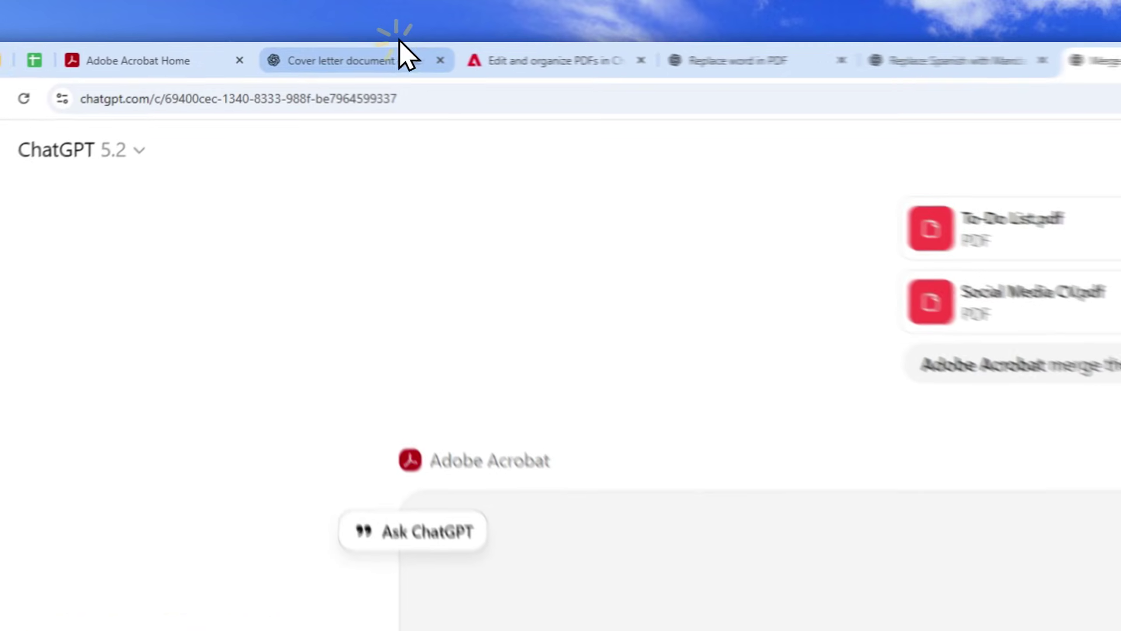
left_click(326, 53)
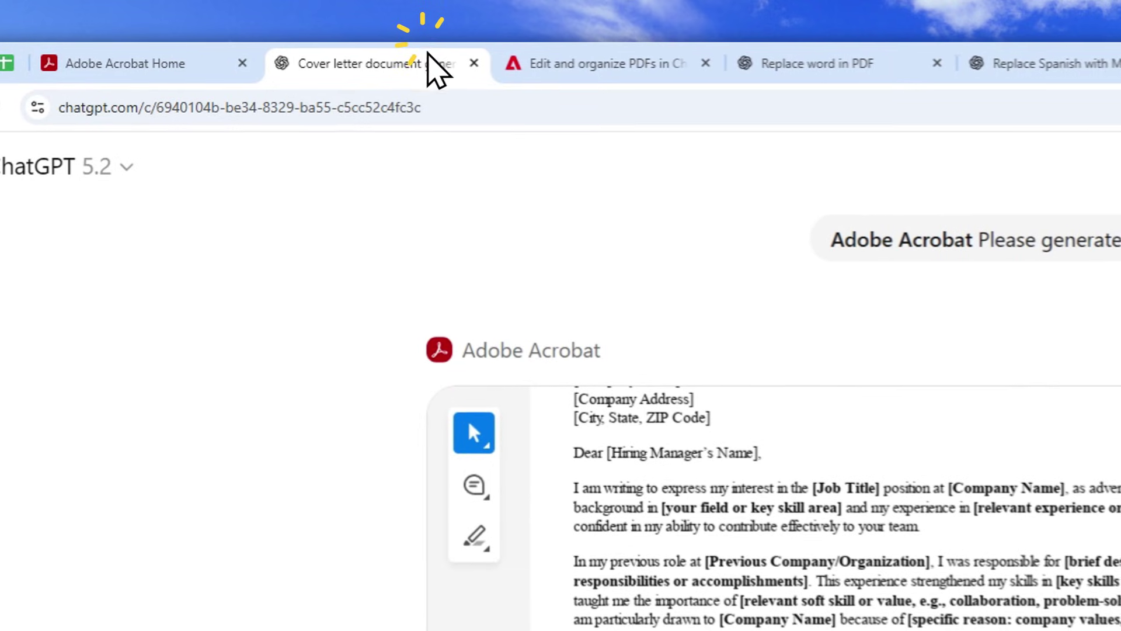